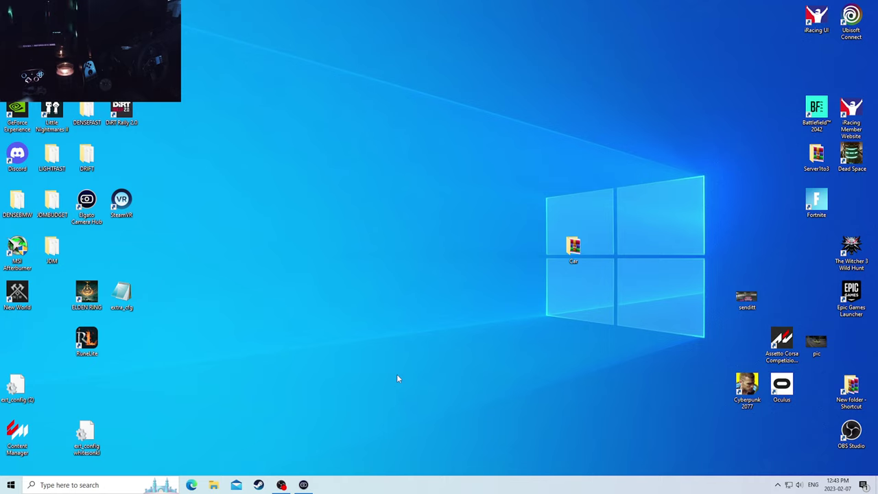
- Open Task Manager and view the list of apps set to run at startup
right_click(448, 484)
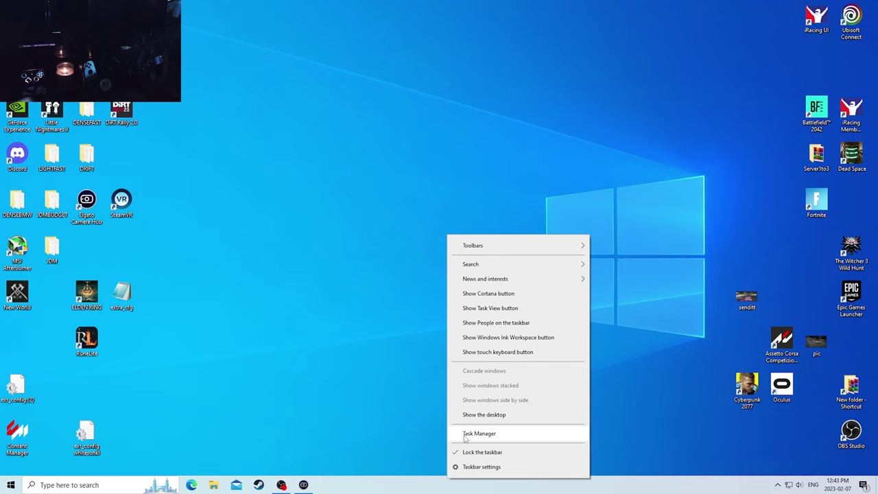
click(389, 411)
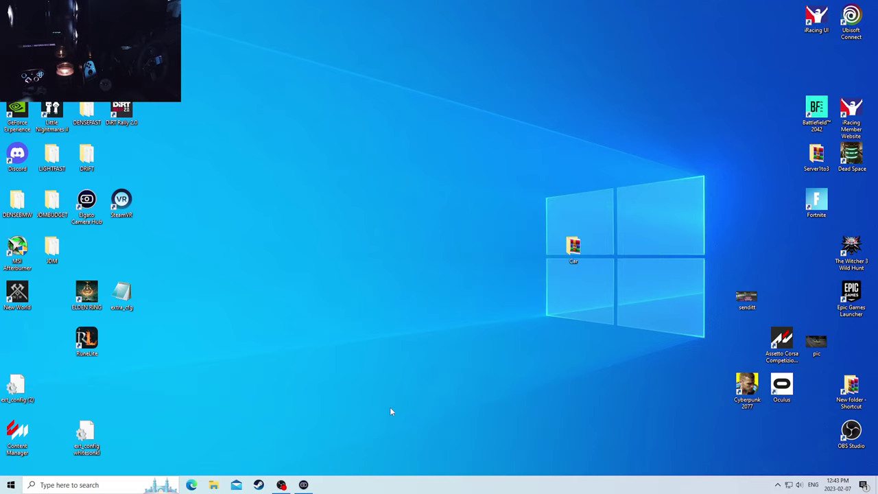
right_click(446, 484)
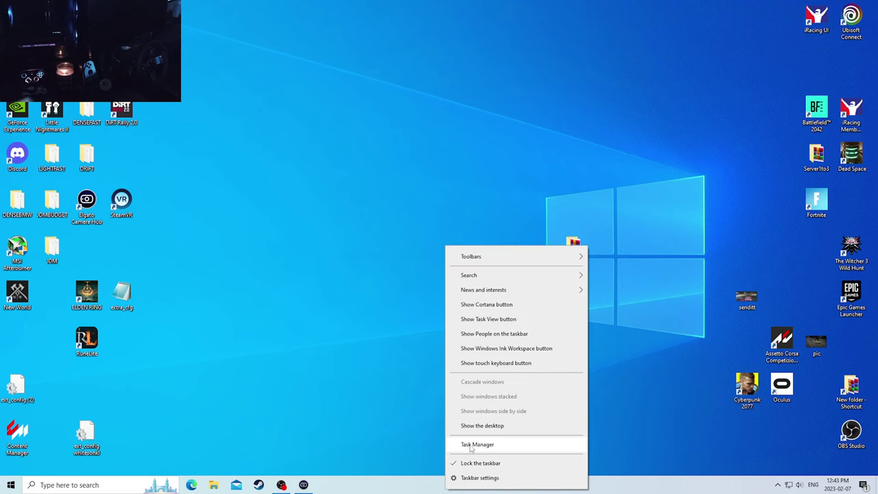
click(471, 446)
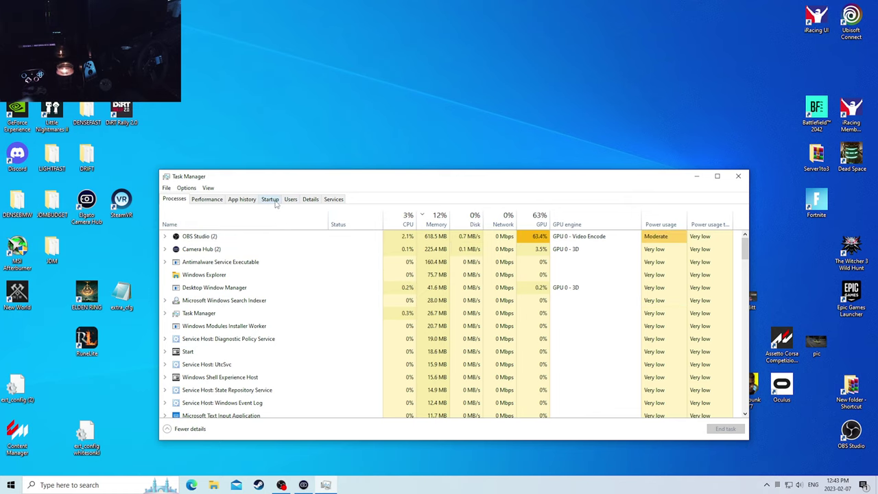
click(274, 200)
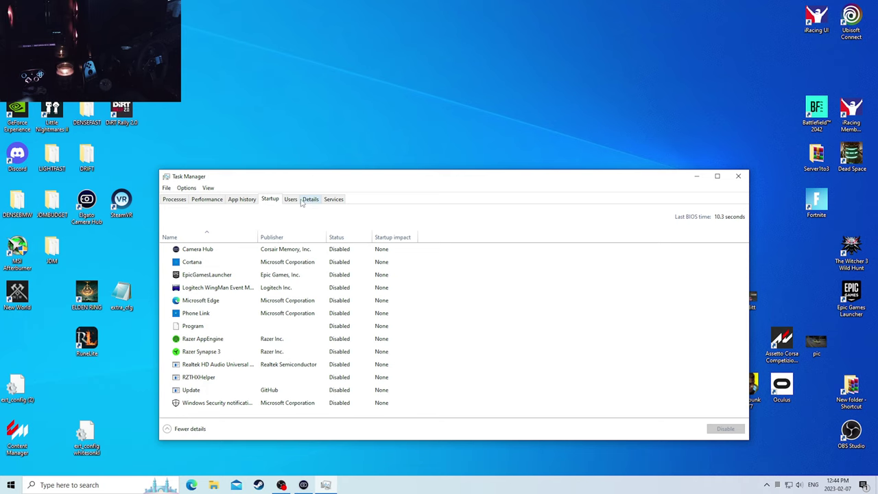
- Search Windows for msconfig and open System Configuration
click(85, 484)
text(msconfig)
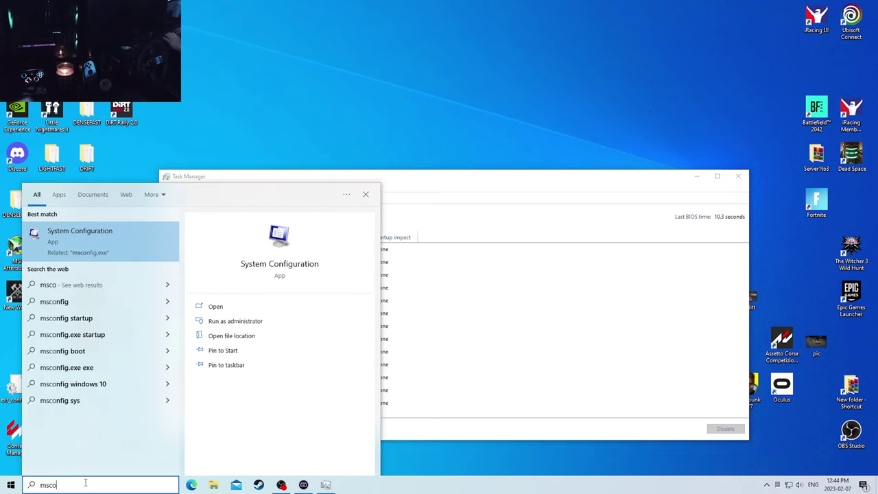
click(118, 251)
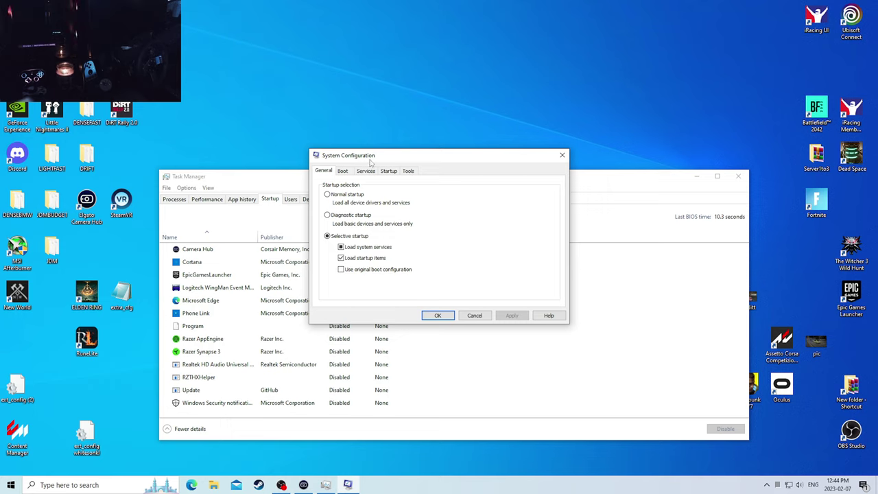
drag(374, 157, 381, 161)
click(100, 484)
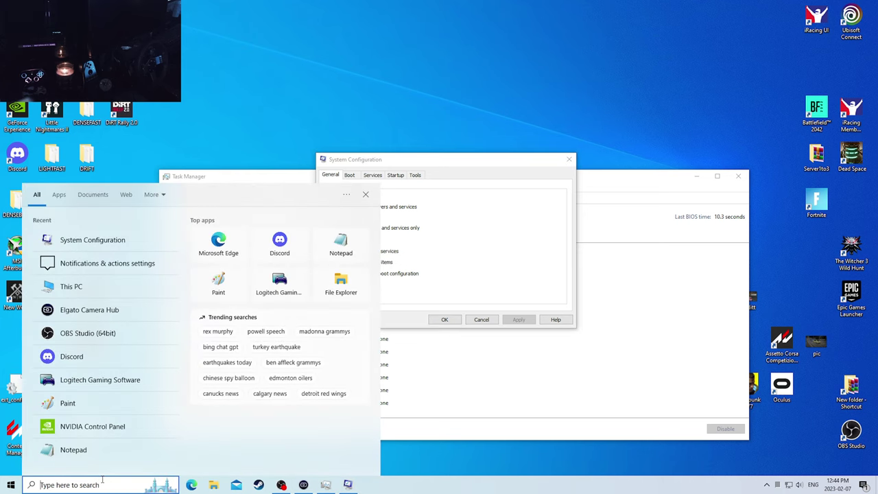
text(msconfig)
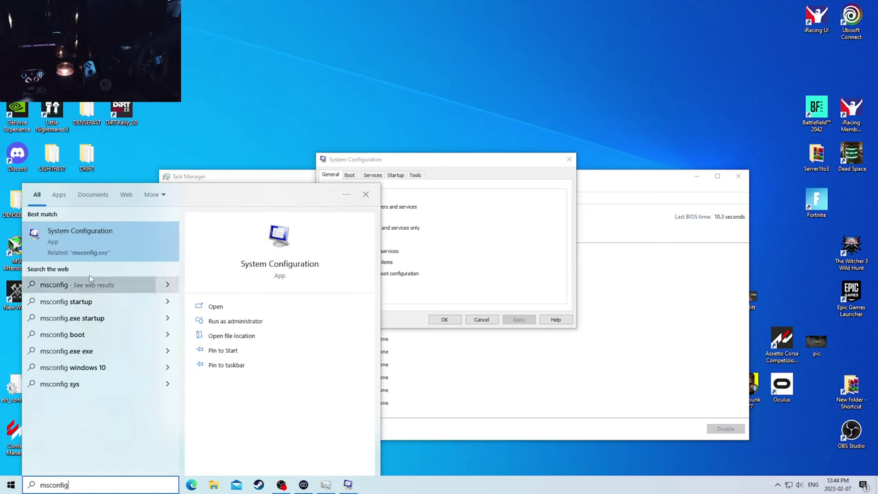
click(80, 234)
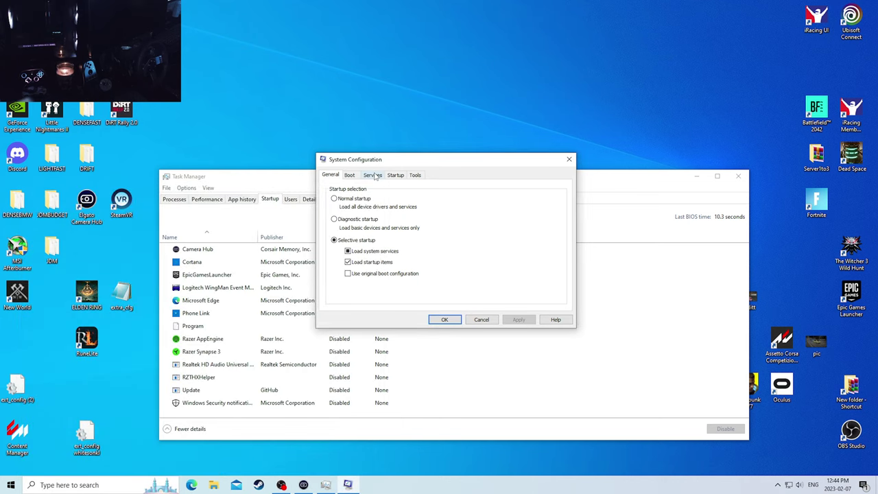
- Hide all Microsoft services in System Configuration's service list and look through the remaining third-party services
click(373, 176)
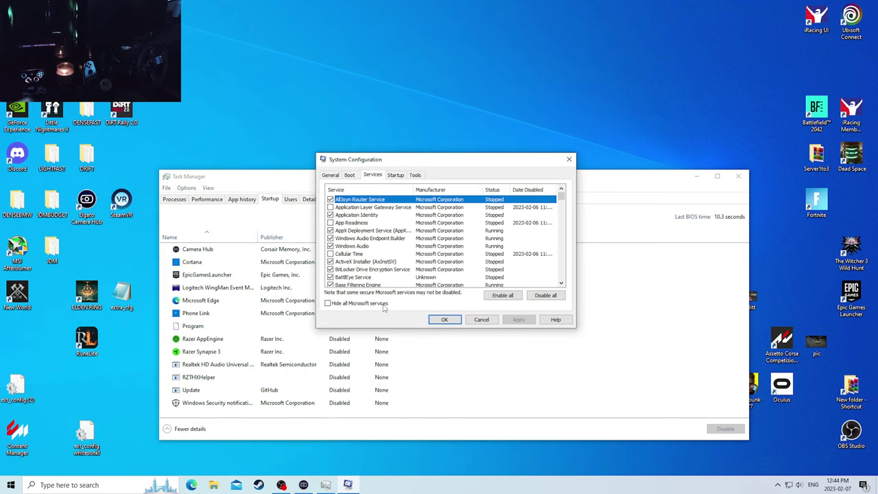
click(349, 307)
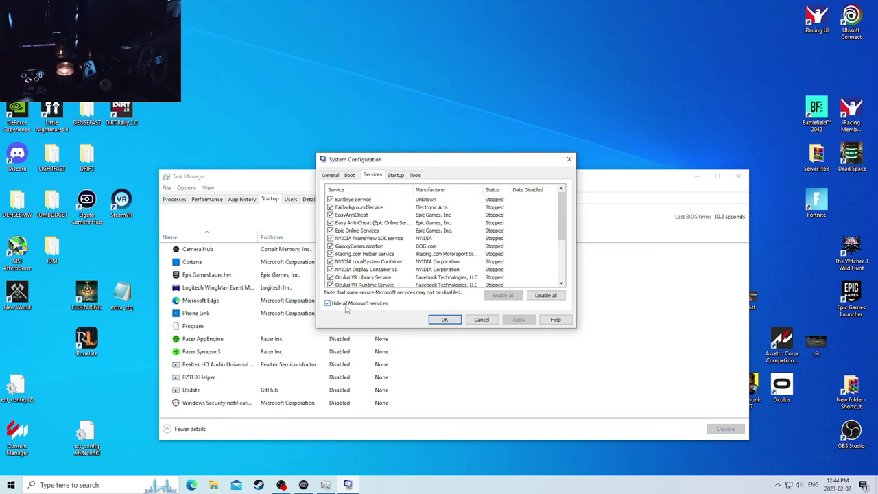
scroll(403, 249, down, 3)
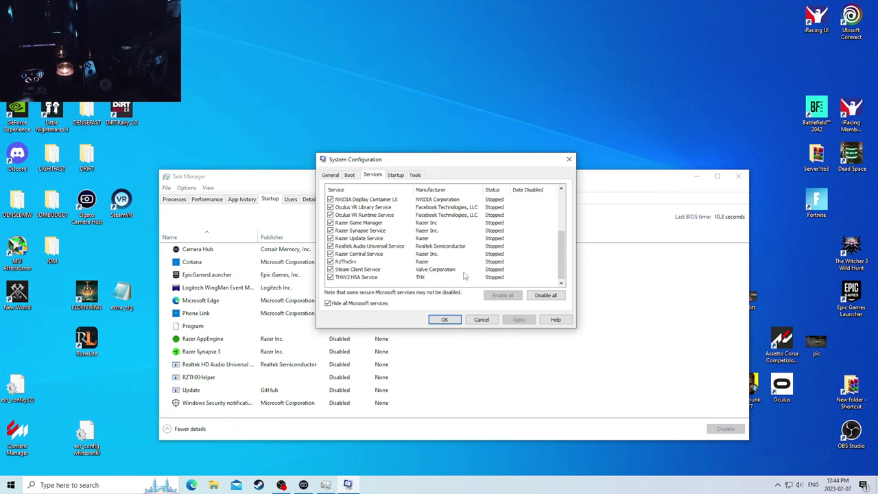
scroll(493, 286, up, 3)
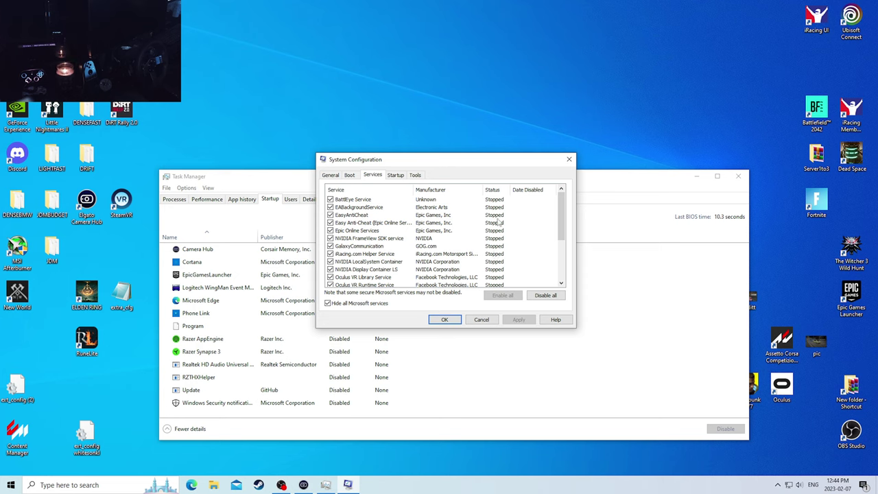
scroll(497, 278, down, 3)
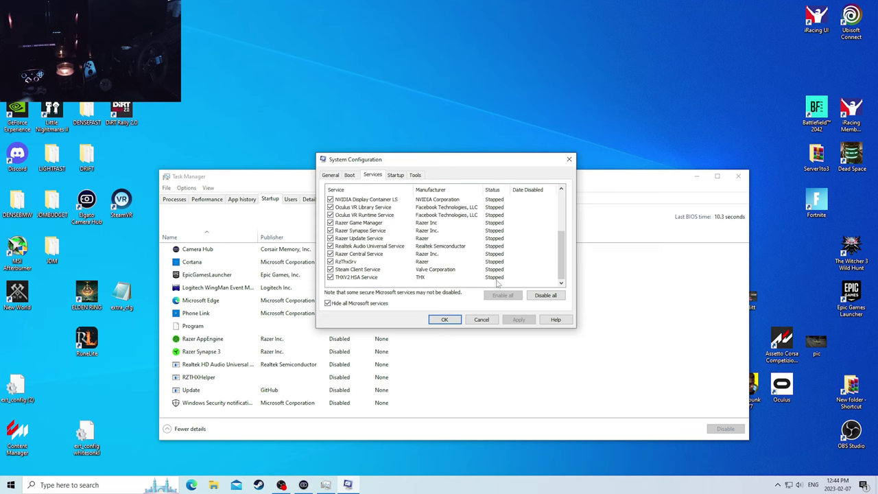
scroll(497, 281, up, 3)
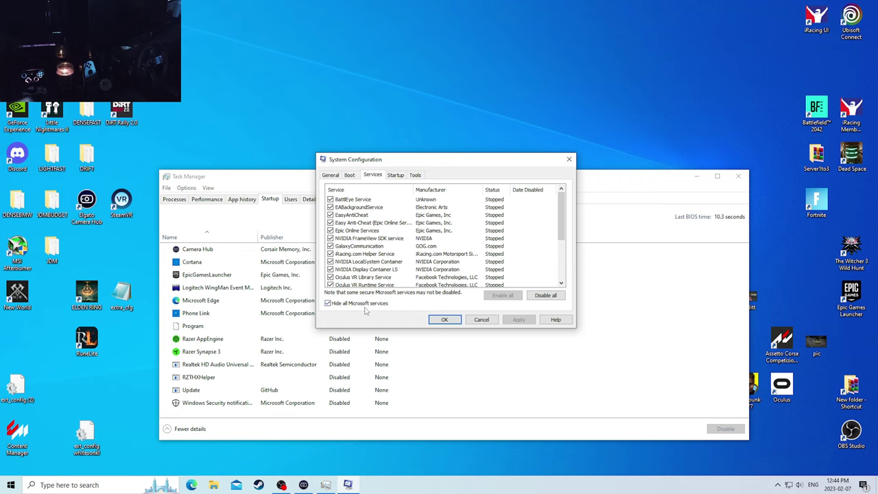
- Try disabling the BattlEye Service and EABackgroundService in the third-party service list, and re-enable them
click(330, 201)
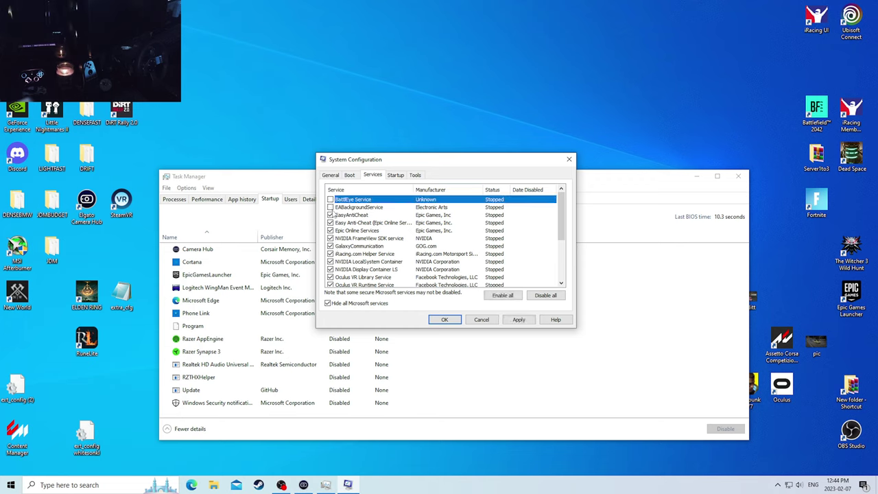
click(330, 207)
click(330, 215)
click(330, 223)
click(330, 223)
scroll(394, 272, down, 3)
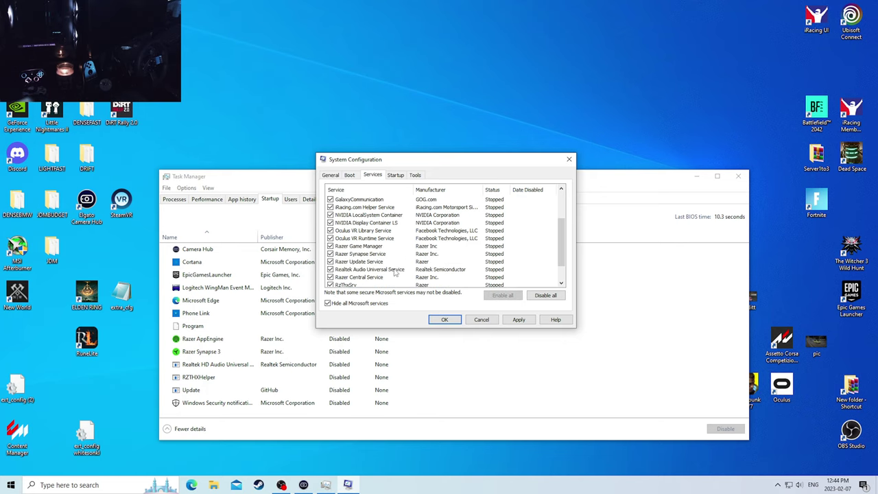
- Show the Microsoft services again, look through which services are enabled or disabled, and close System Configuration without applying changes
click(370, 304)
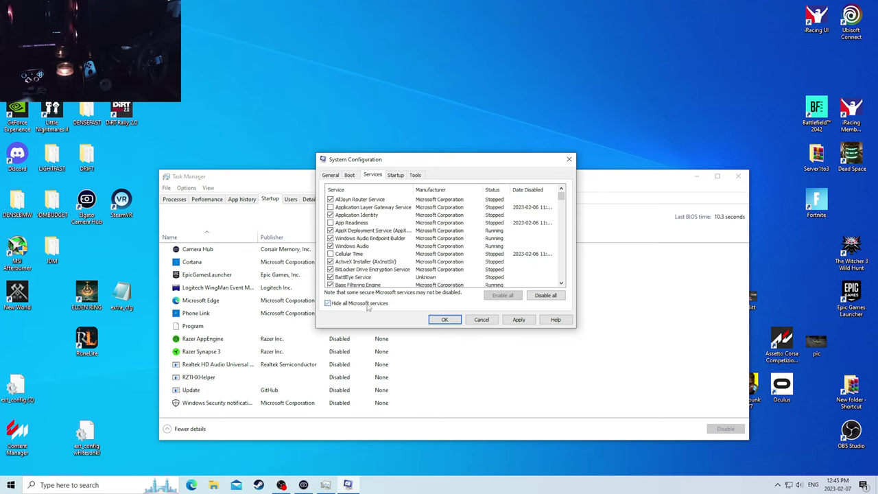
click(416, 271)
click(388, 232)
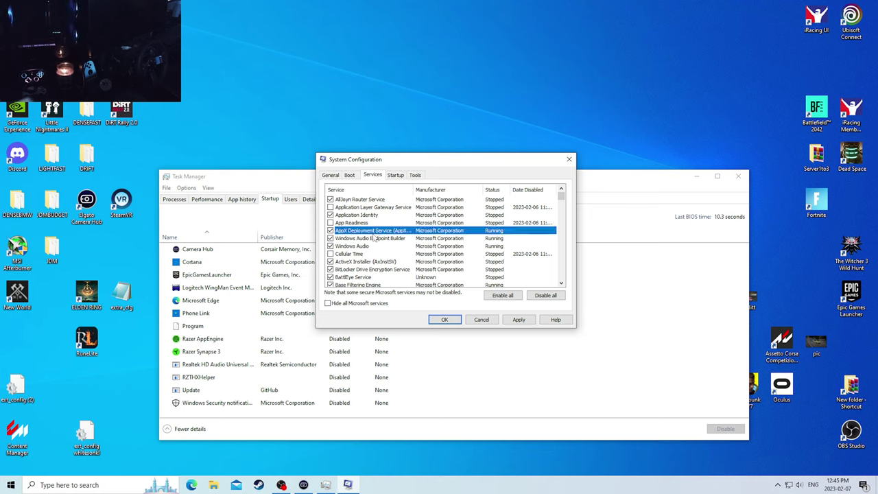
click(371, 262)
scroll(391, 269, down, 2)
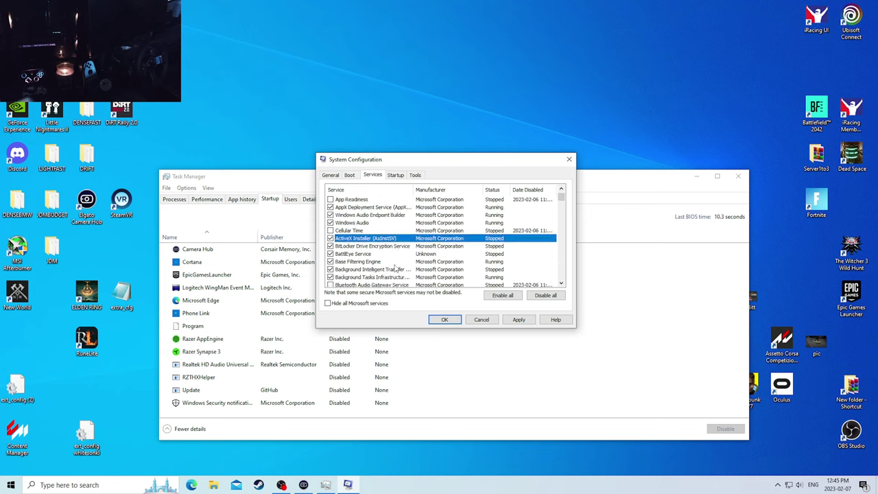
scroll(392, 272, down, 1)
scroll(394, 240, down, 1)
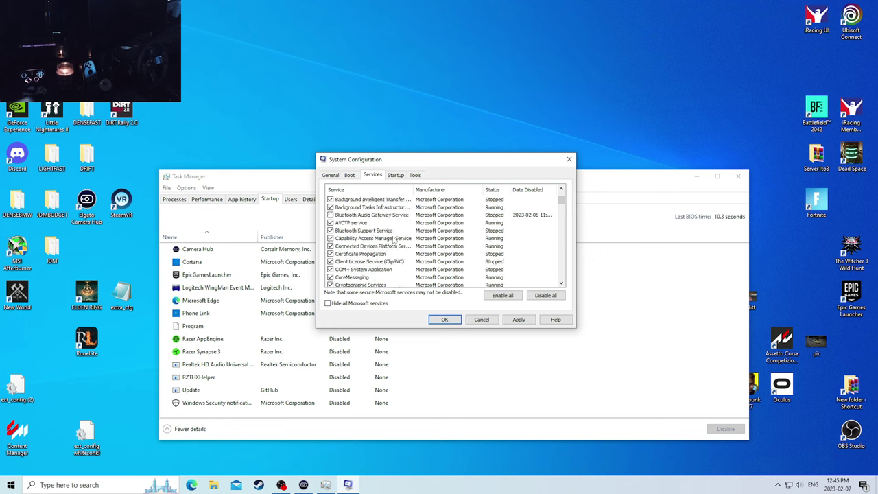
scroll(383, 240, down, 2)
scroll(366, 254, down, 4)
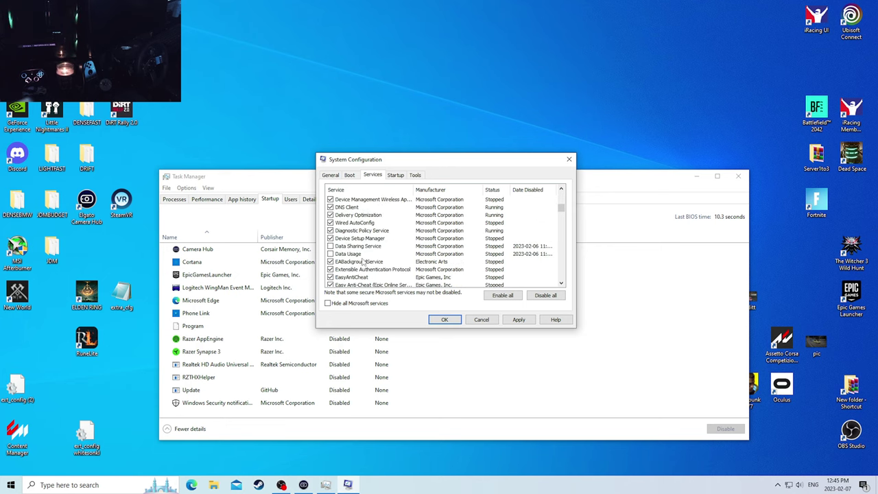
scroll(363, 261, down, 5)
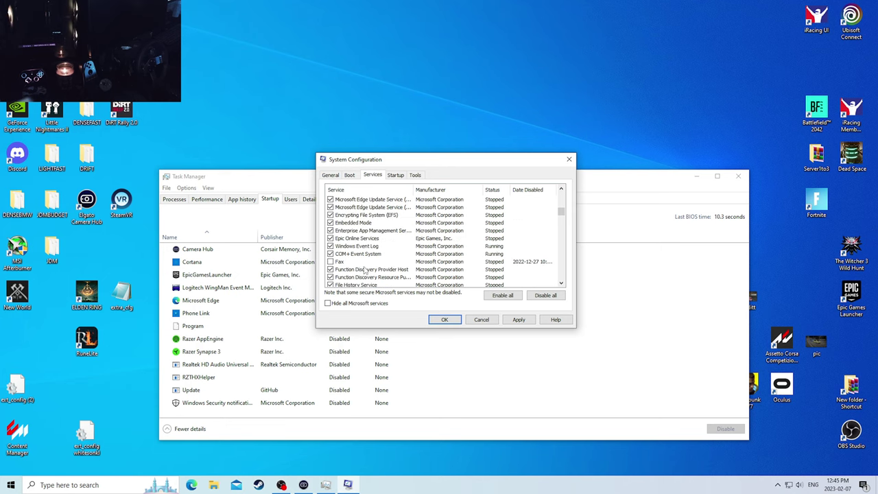
scroll(364, 270, down, 2)
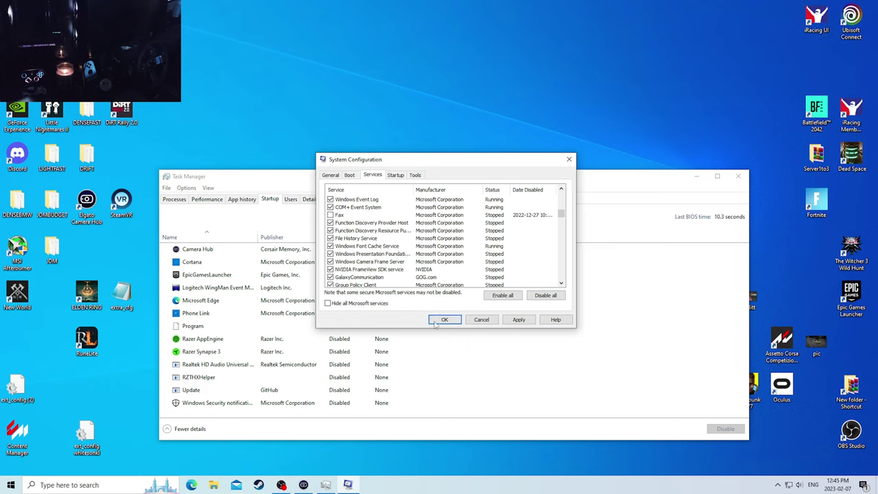
click(569, 158)
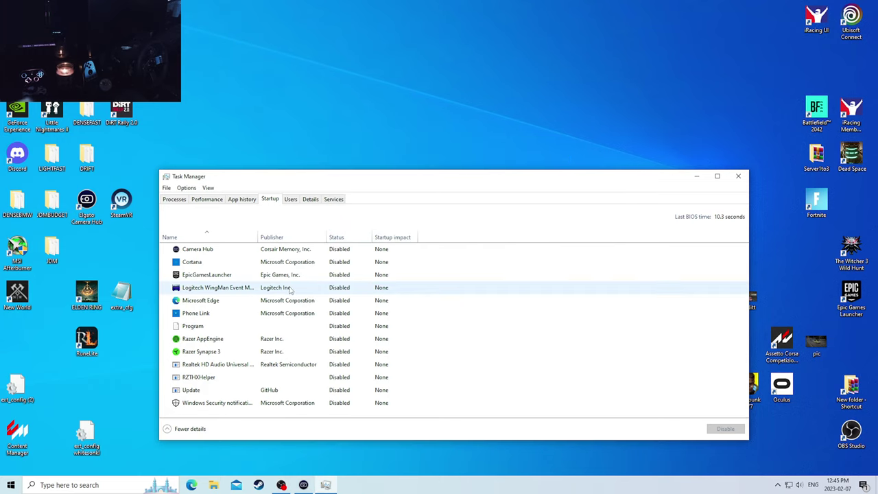
- Review Task Manager's app history, per-user processes, process details, startup apps and CPU performance
click(241, 199)
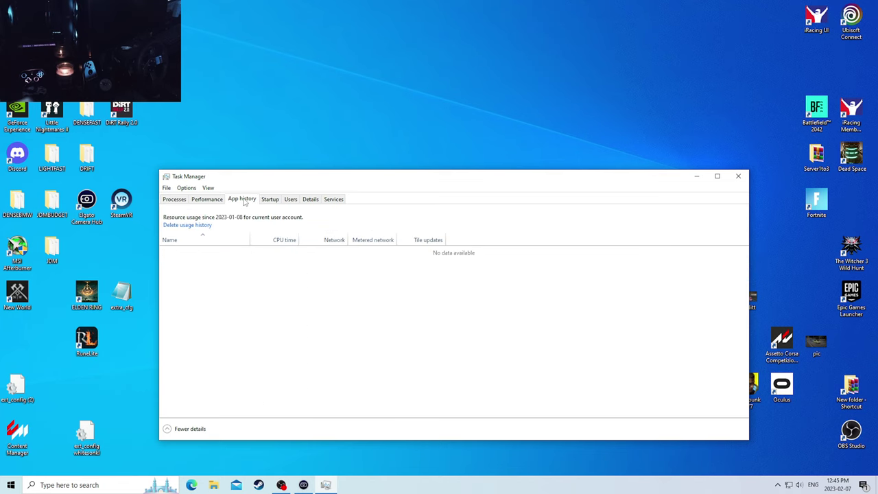
click(291, 201)
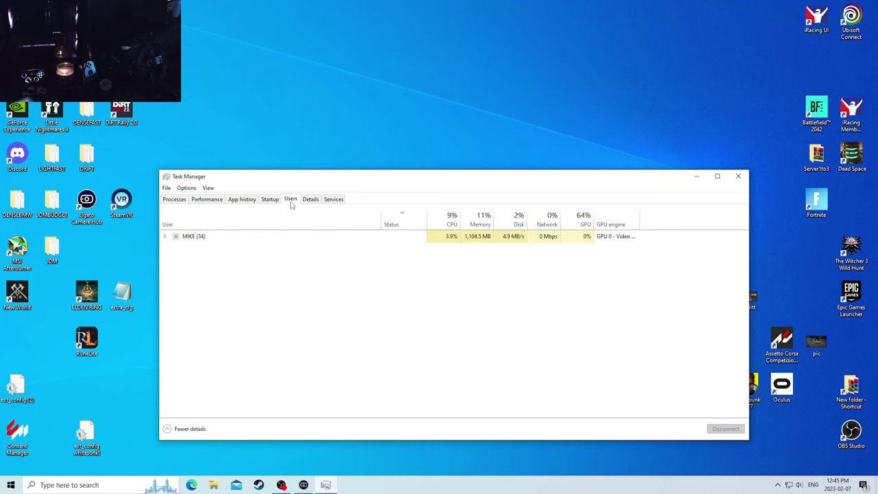
click(165, 236)
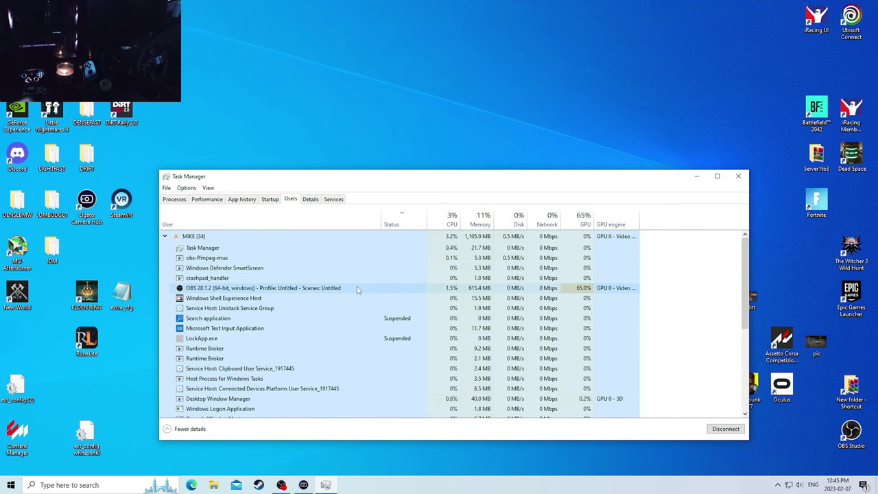
click(310, 199)
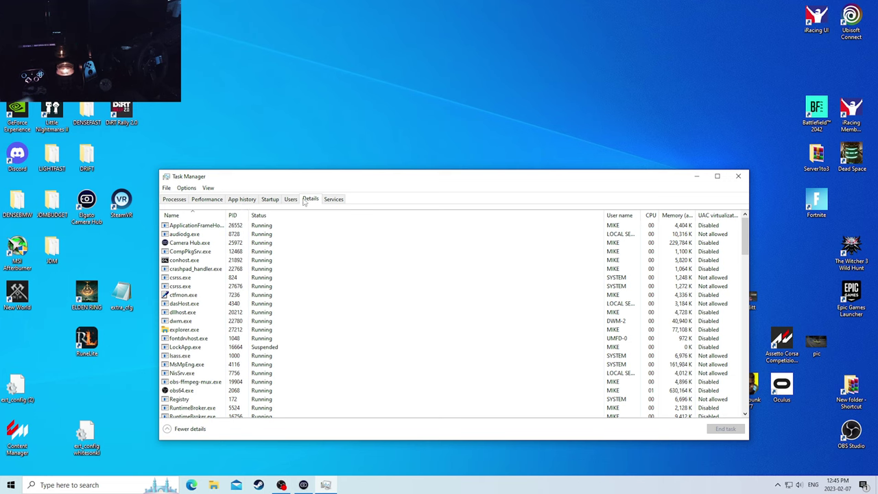
click(273, 200)
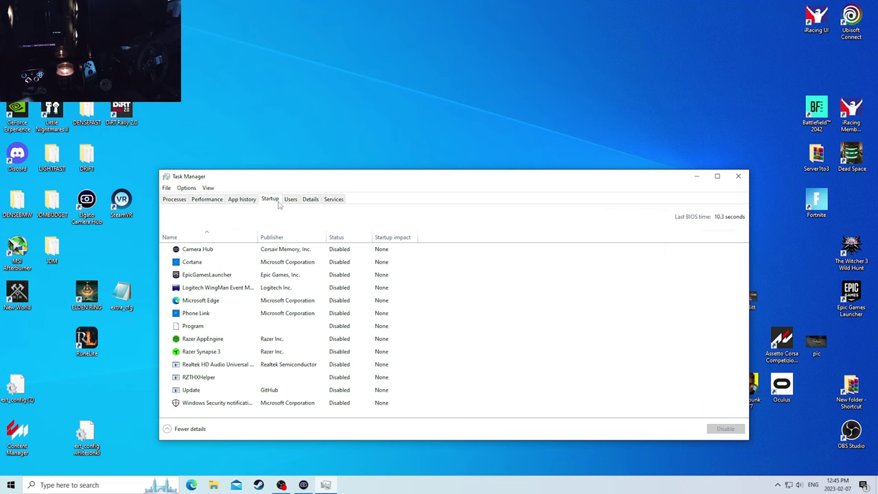
click(242, 201)
click(211, 201)
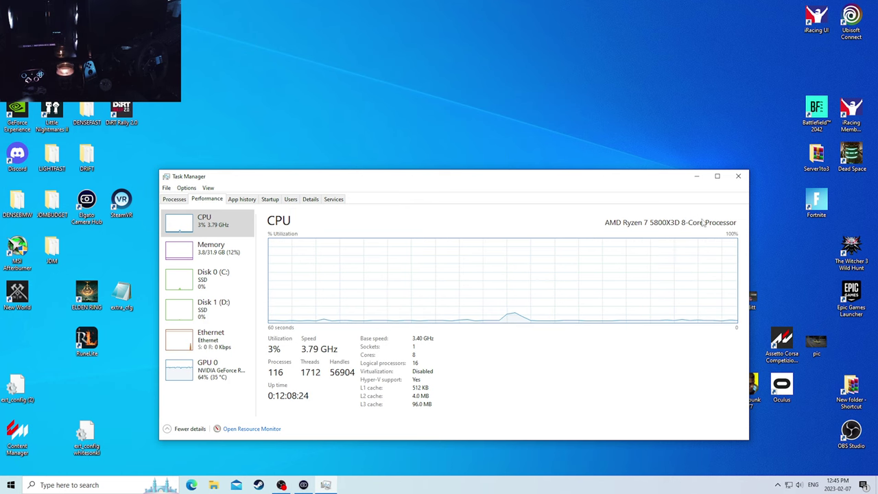
drag(668, 180, 612, 132)
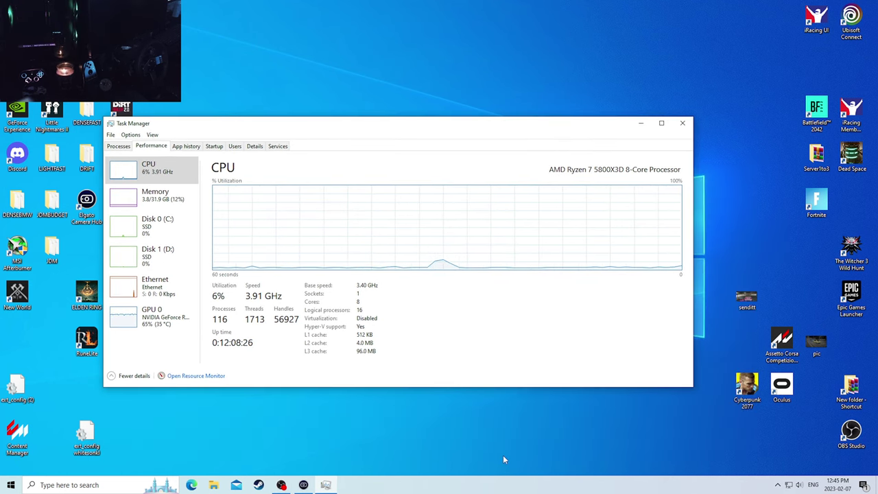
- Open the Notifications & actions settings and review the notification options and the list of senders
right_click(445, 490)
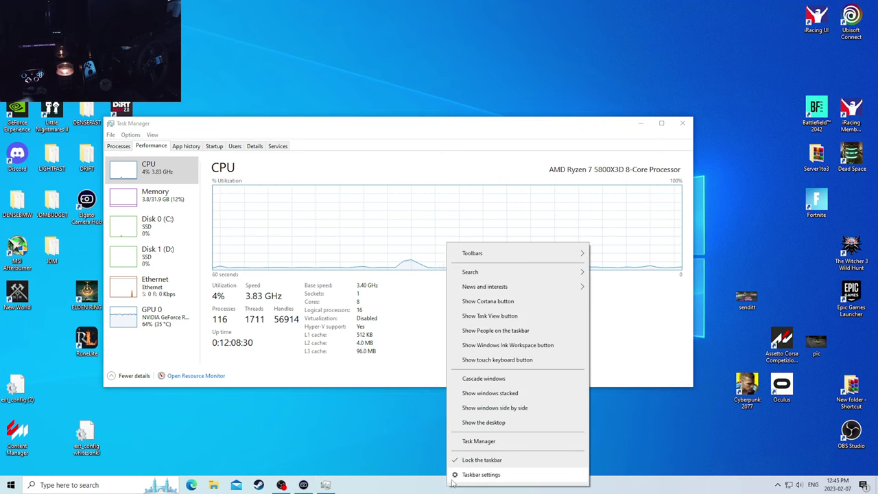
click(65, 485)
text(notifica)
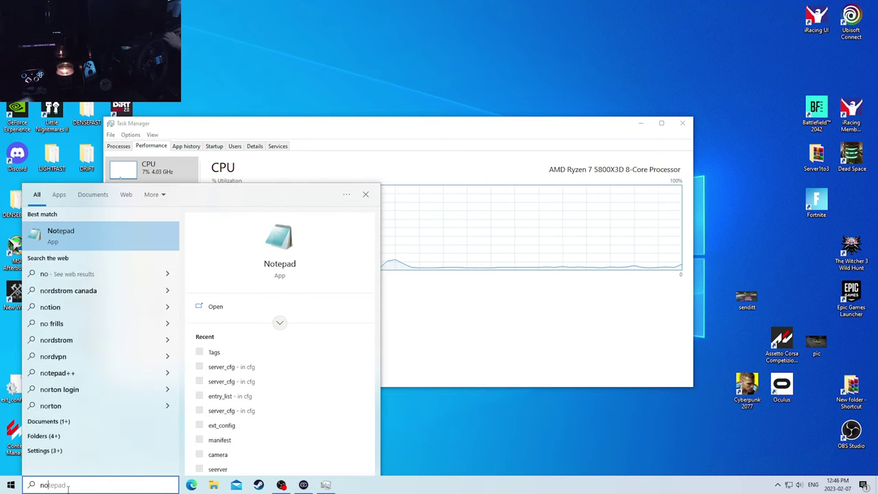
text(tions)
click(150, 246)
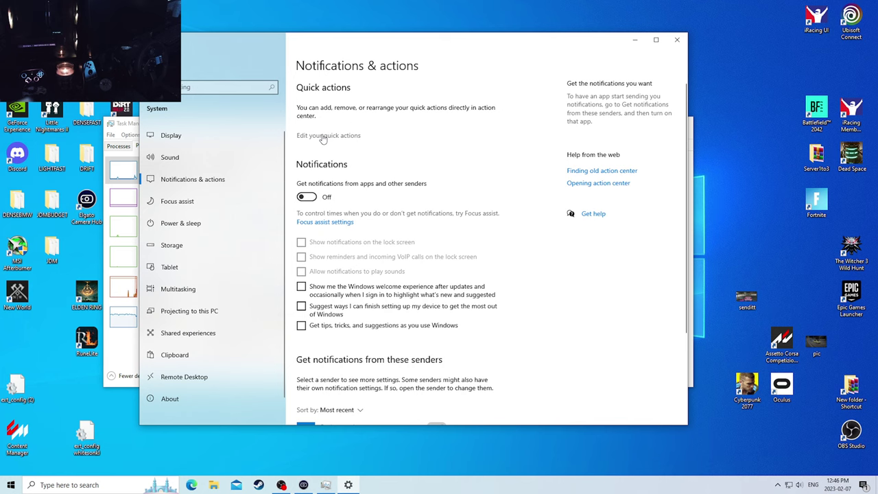
scroll(353, 137, down, 1)
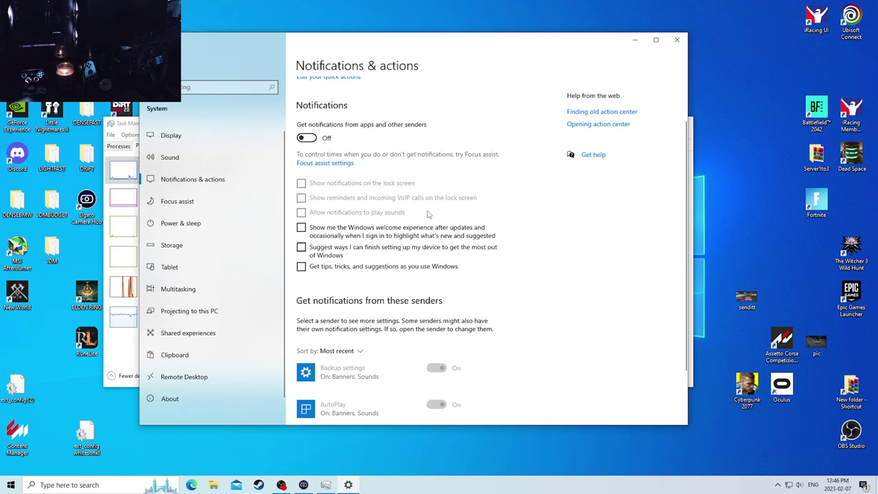
scroll(381, 189, down, 2)
scroll(384, 201, up, 3)
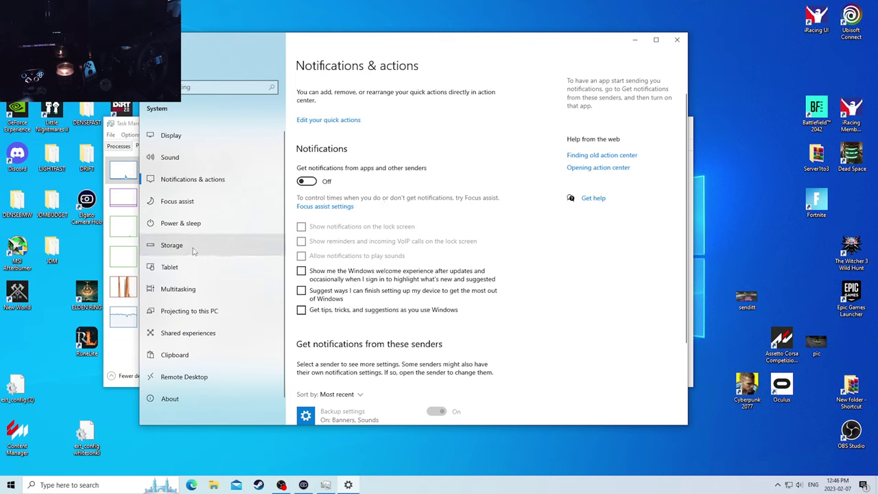
- Look through the other System settings pages, including Sound, Focus assist, Tablet, Shared experiences and Display, and close Settings
click(174, 158)
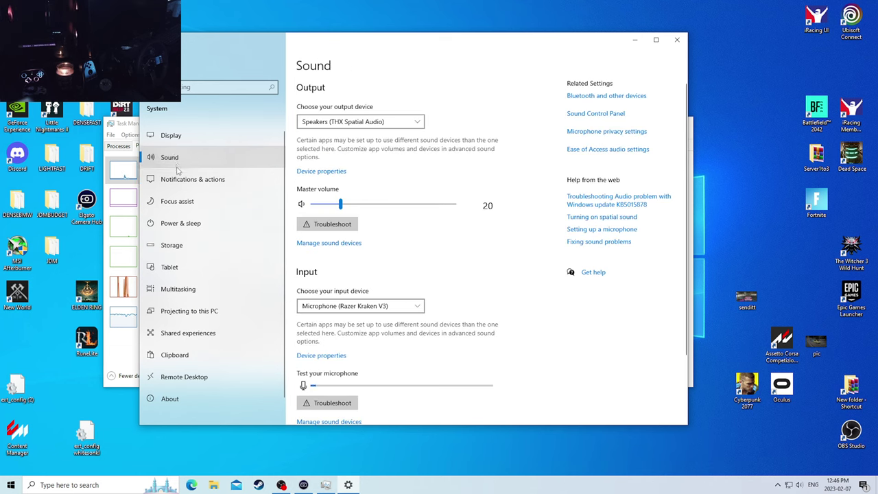
click(179, 181)
click(178, 203)
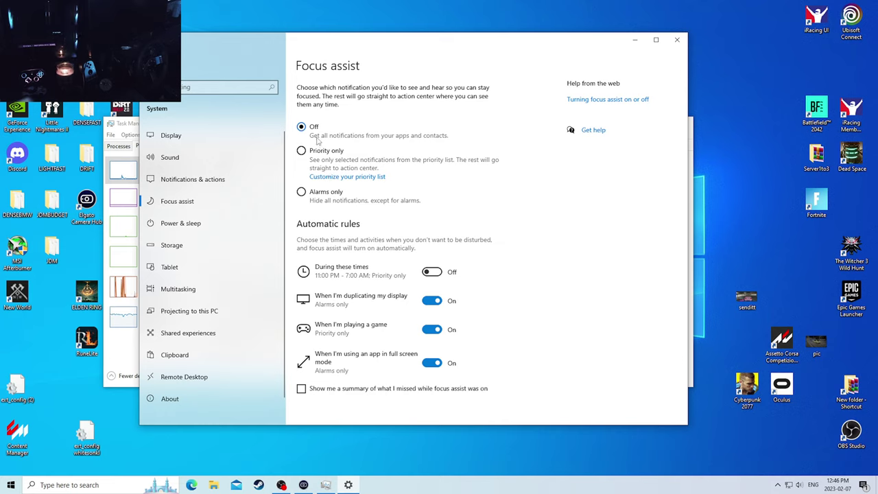
click(173, 274)
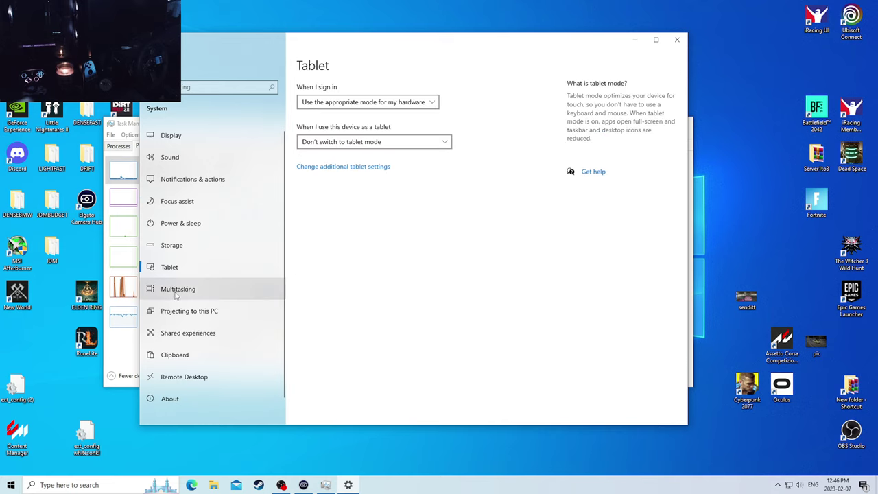
click(175, 289)
click(176, 311)
click(176, 334)
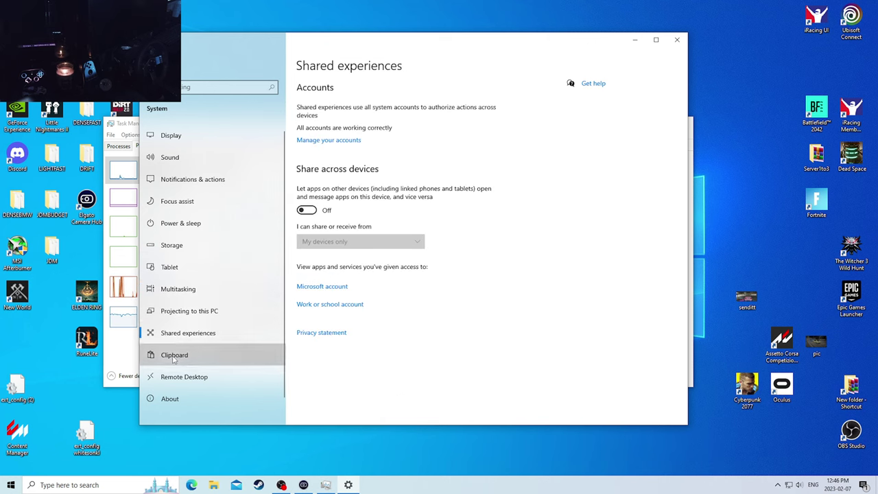
click(175, 355)
click(180, 377)
click(177, 201)
click(175, 136)
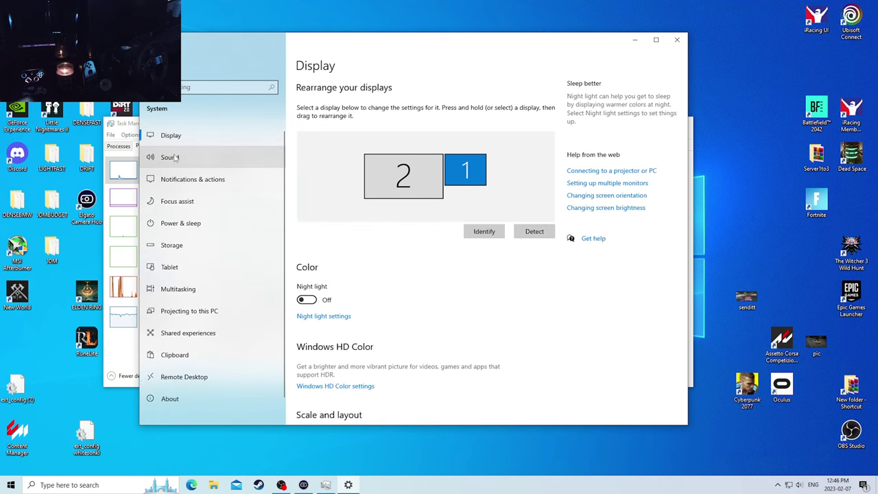
click(175, 157)
click(175, 135)
click(177, 180)
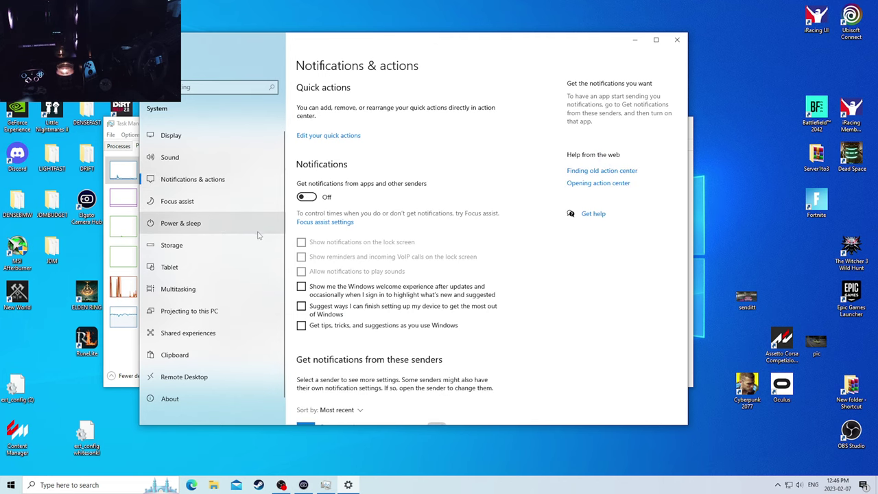
click(677, 39)
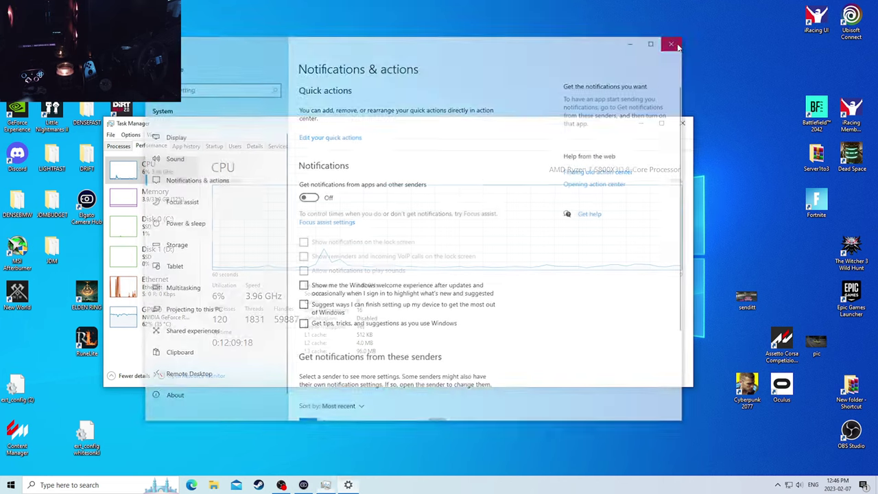
- Check the taskbar's display options, including News and interests, without changing any
right_click(490, 490)
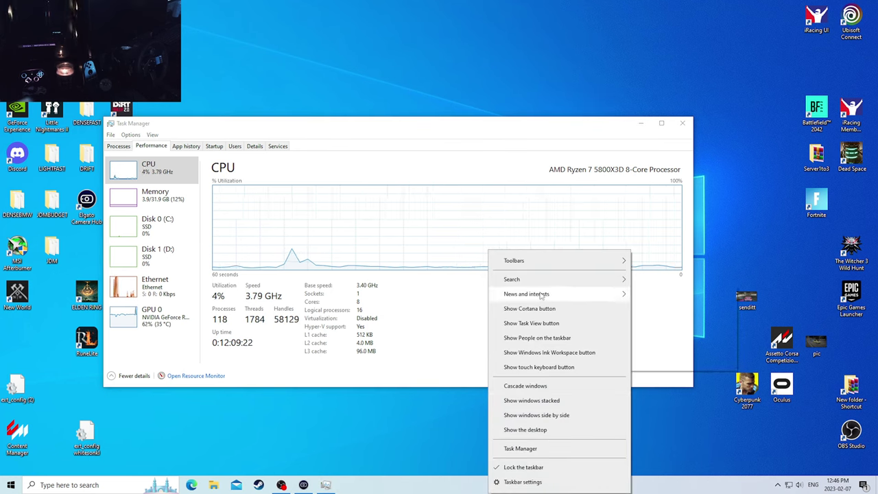
mouse_move(541, 295)
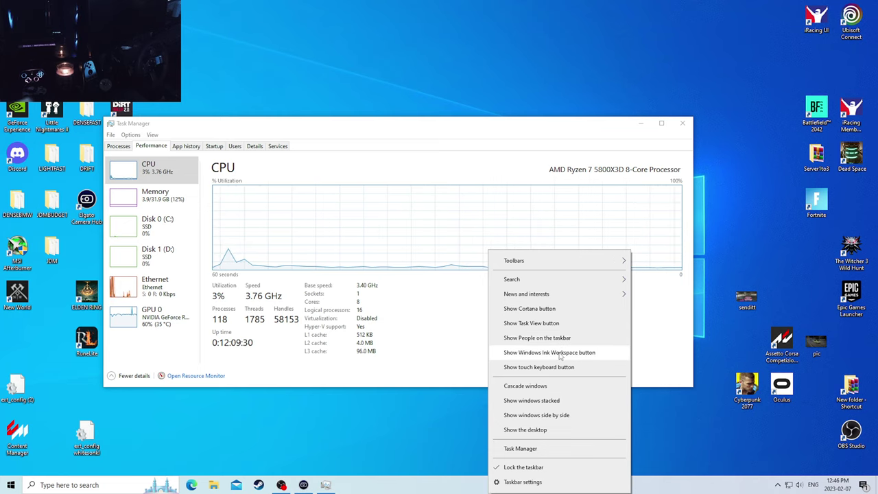
click(644, 334)
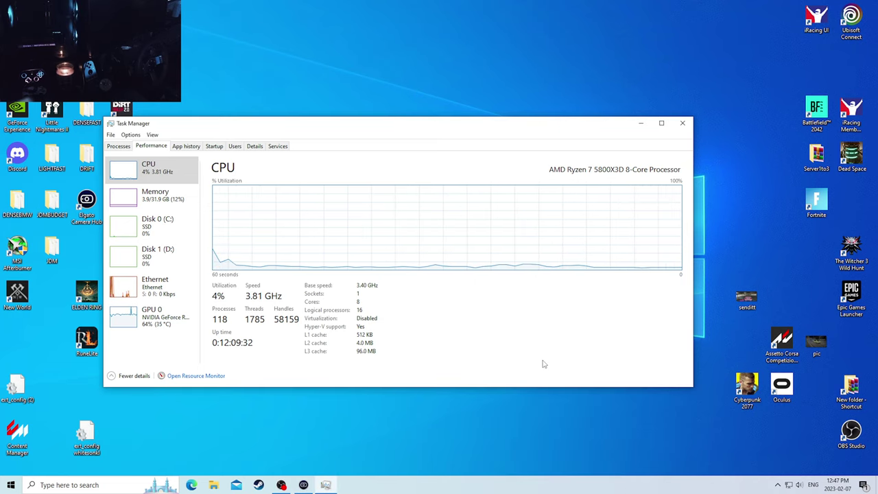
- Minimise Task Manager, open Add or remove programs, and look through the installed apps as far as GOG GALAXY
click(641, 123)
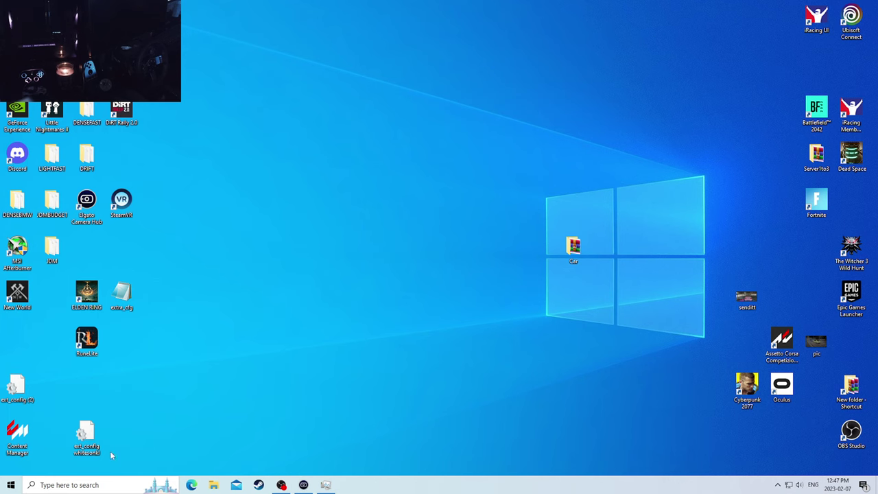
click(107, 487)
text(add)
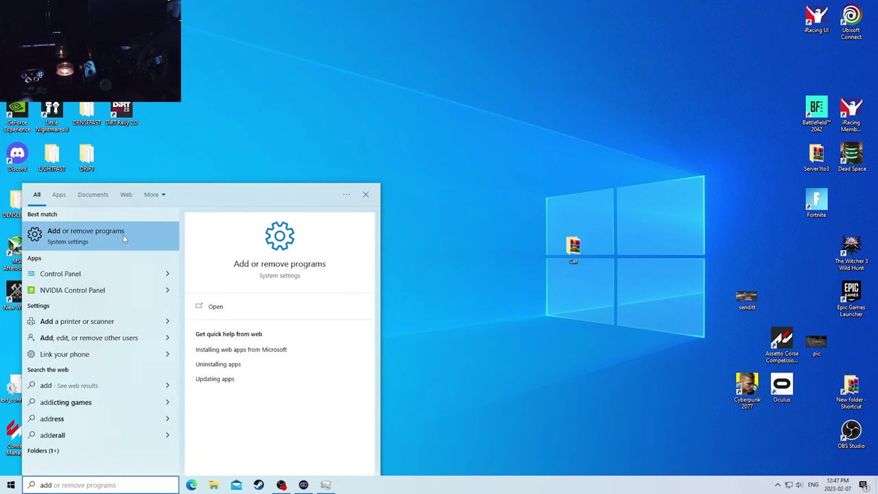
click(123, 236)
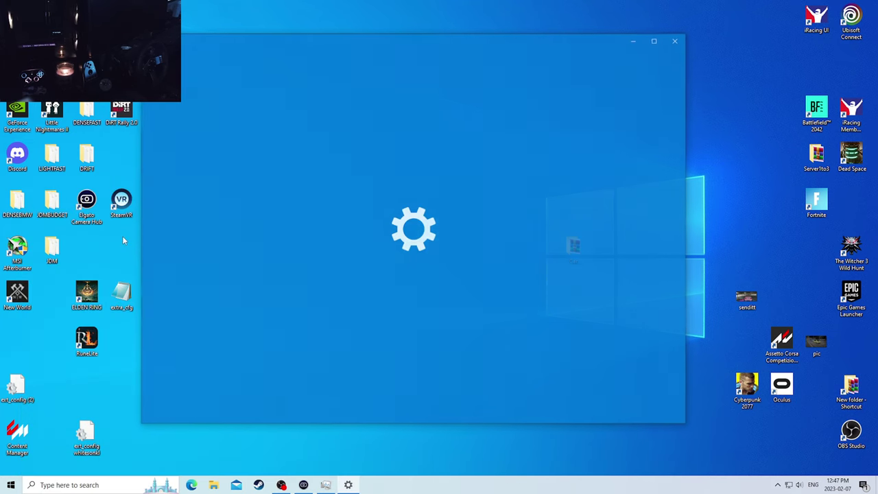
scroll(428, 264, down, 7)
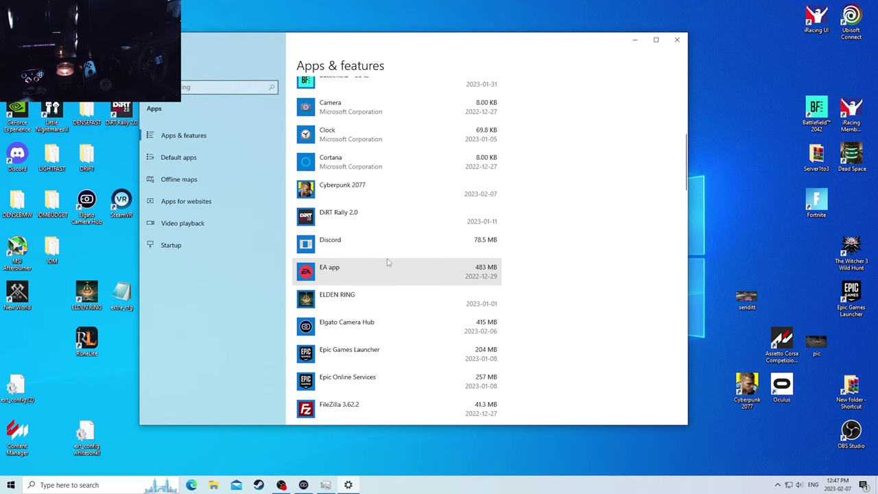
scroll(388, 268, down, 3)
scroll(358, 195, down, 5)
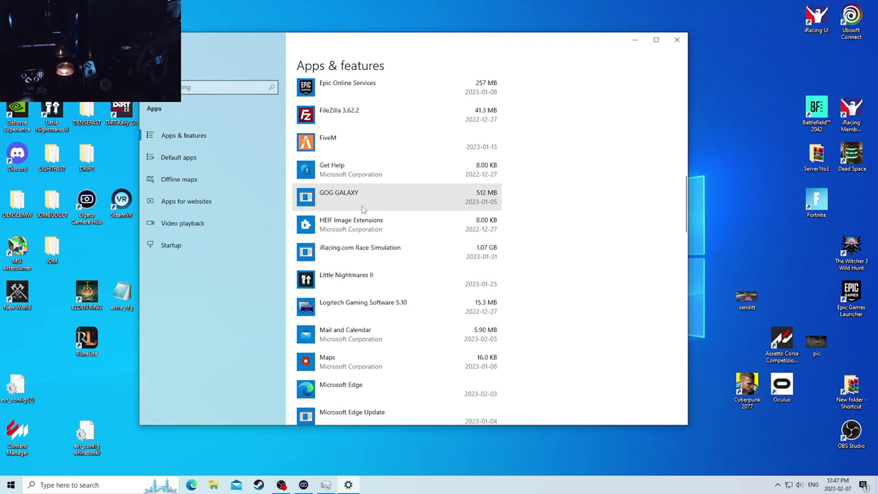
- Try to uninstall GOG GALAXY from the installed apps
click(366, 209)
click(475, 227)
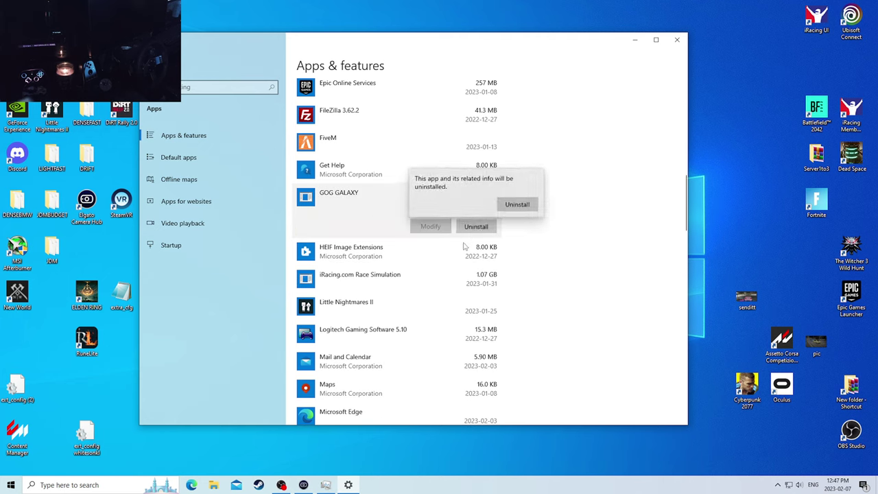
click(517, 204)
click(538, 242)
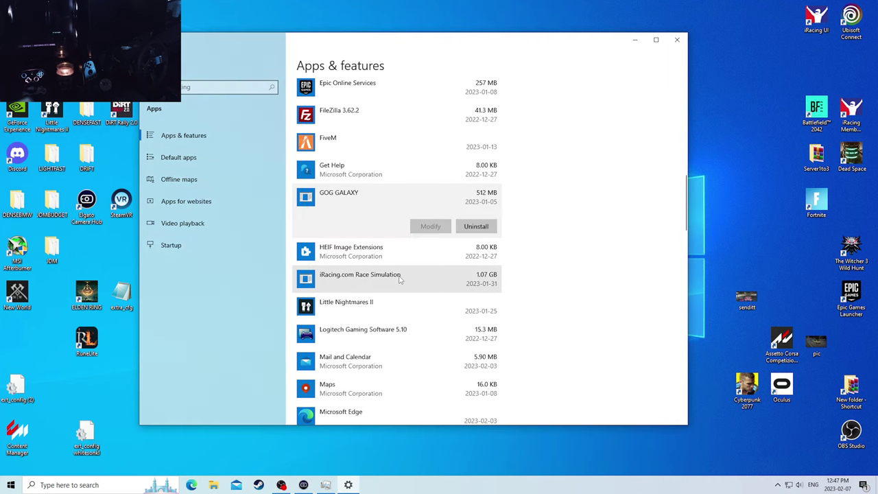
- Look through the rest of the installed apps, including Xbox Game Bar, for programs that are not needed
scroll(399, 278, down, 3)
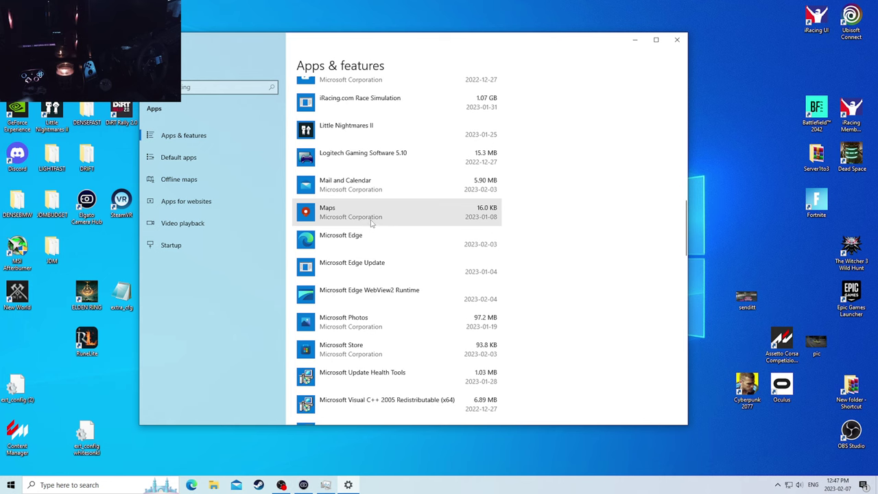
scroll(373, 221, down, 2)
scroll(374, 205, down, 7)
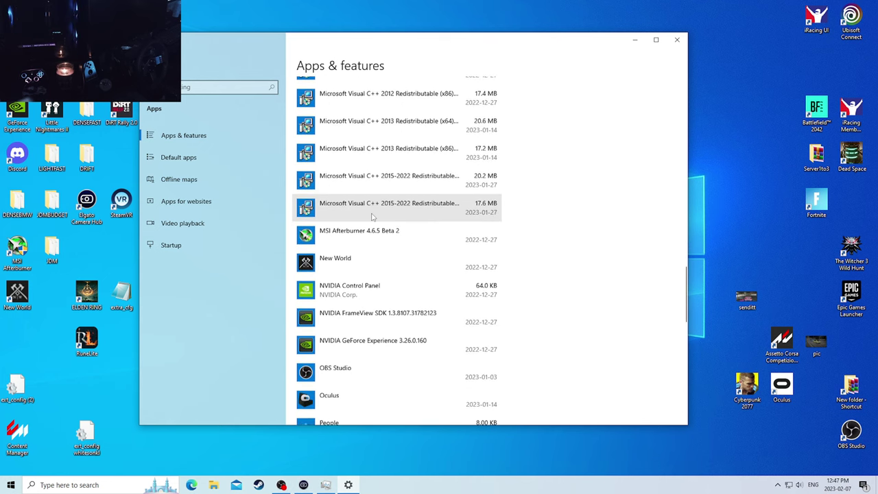
scroll(372, 217, down, 3)
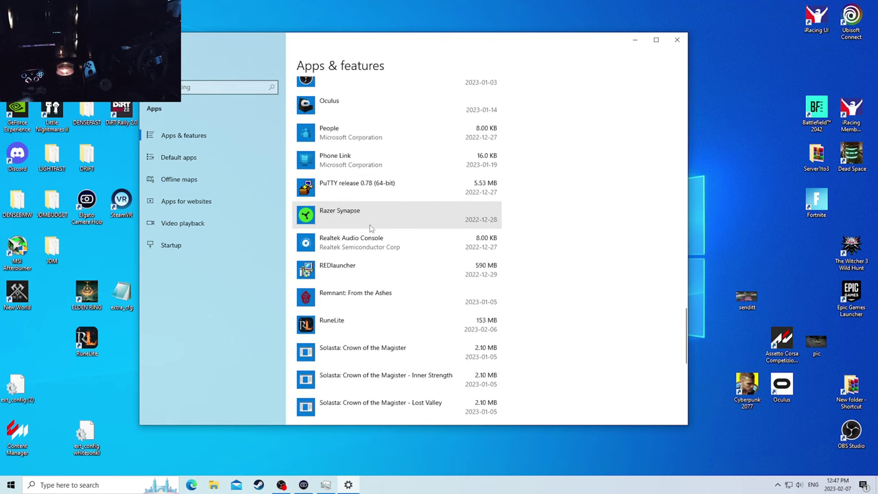
scroll(373, 230, down, 6)
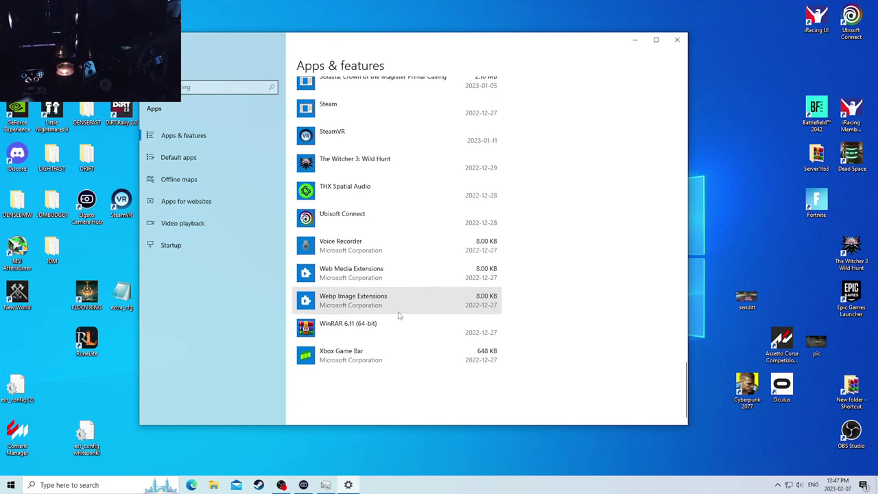
click(385, 353)
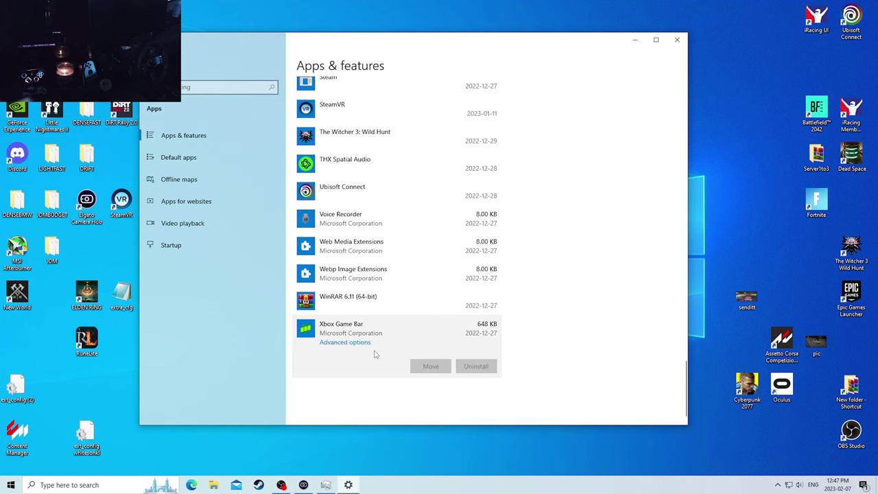
scroll(412, 288, up, 5)
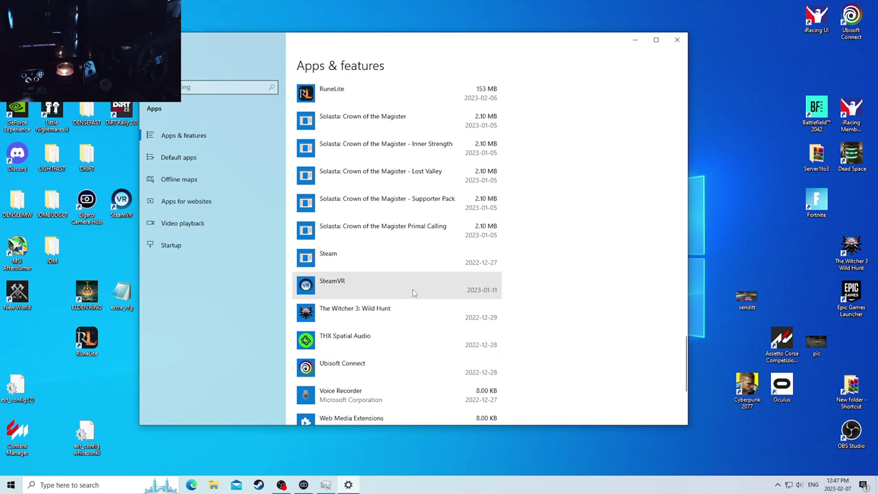
scroll(387, 293, up, 6)
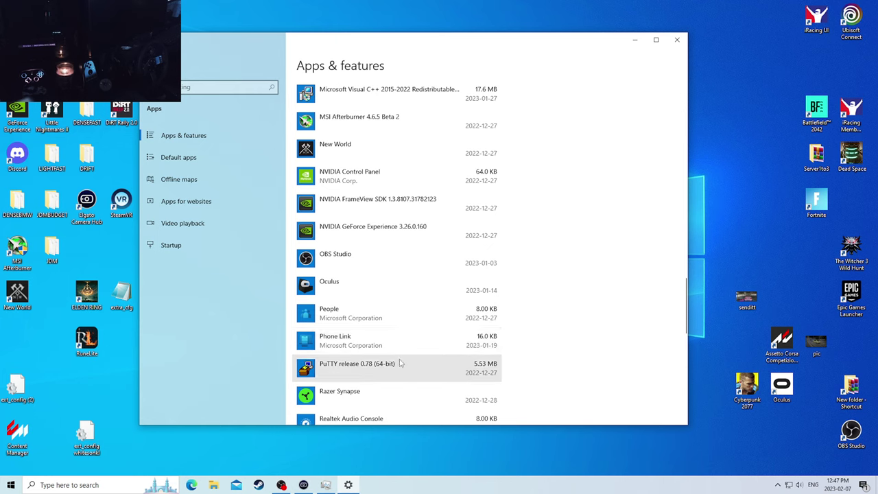
scroll(400, 364, up, 4)
scroll(394, 366, down, 5)
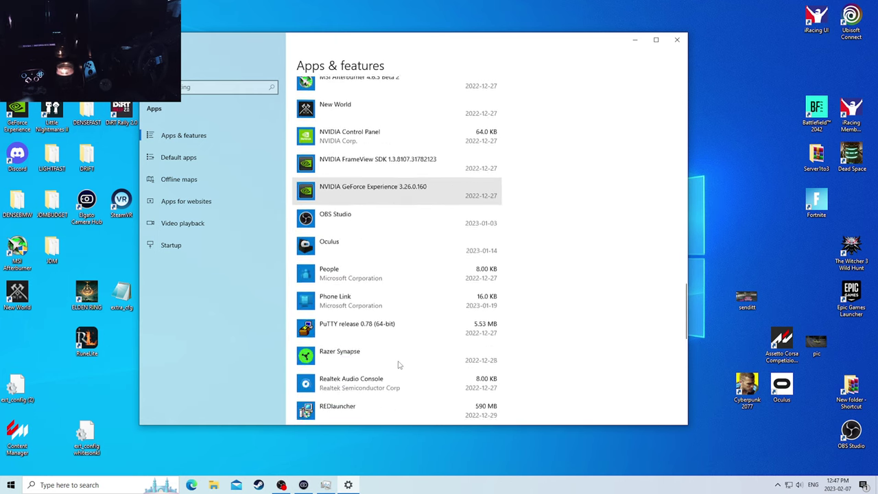
scroll(399, 365, down, 8)
- Review Xbox Game Bar's advanced options and turn off its Microphone permission
click(401, 329)
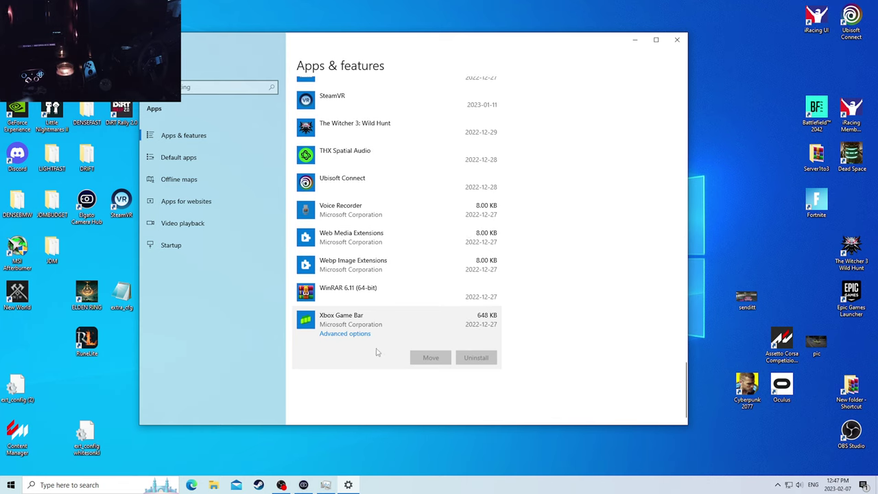
click(344, 334)
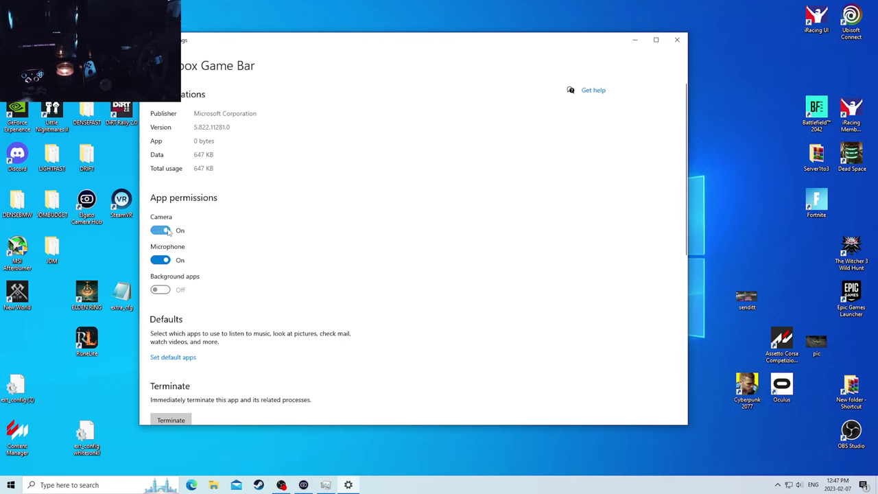
scroll(172, 259, down, 6)
scroll(229, 294, down, 3)
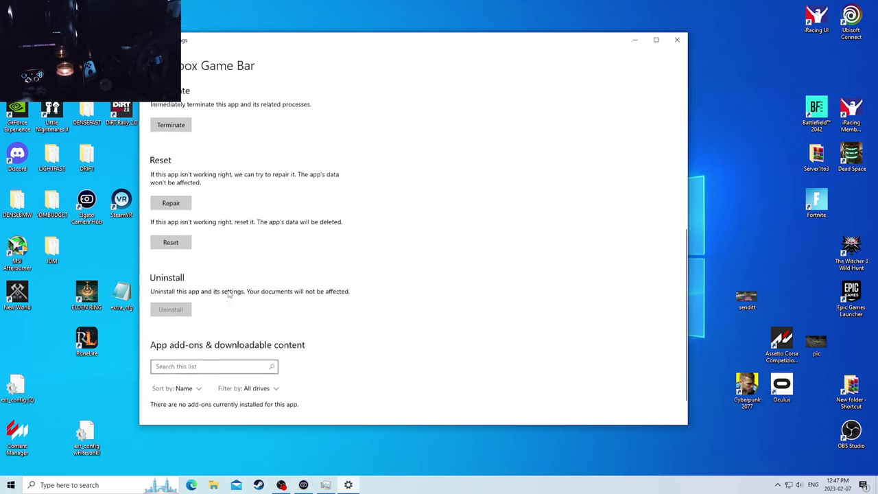
scroll(228, 295, up, 5)
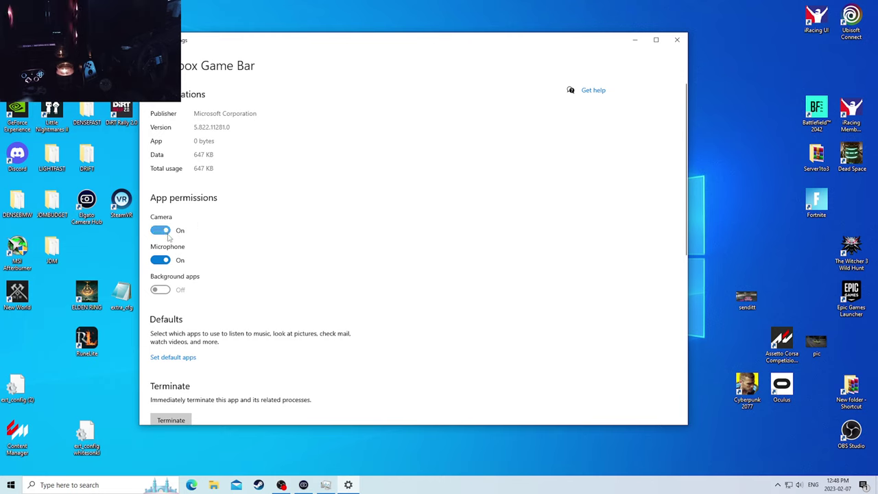
click(162, 259)
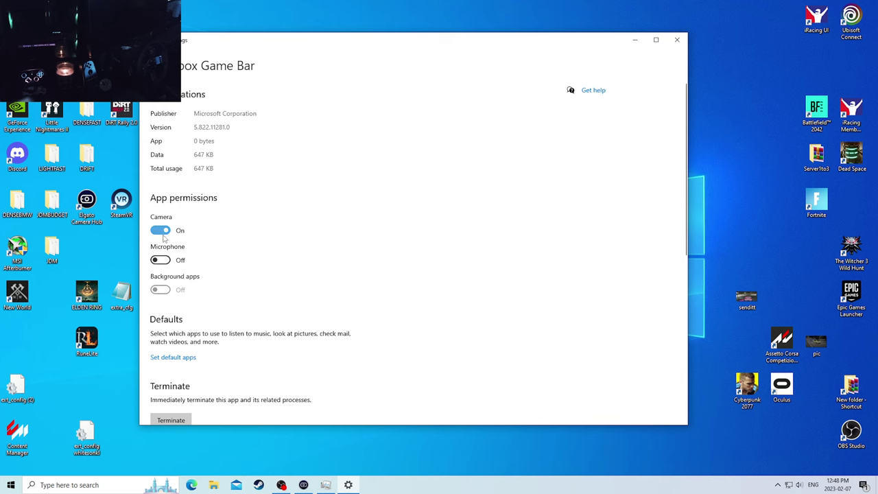
- Turn off Xbox Game Bar's Camera permission, return to the installed apps list and close Settings
click(161, 231)
scroll(187, 261, down, 1)
scroll(187, 261, up, 1)
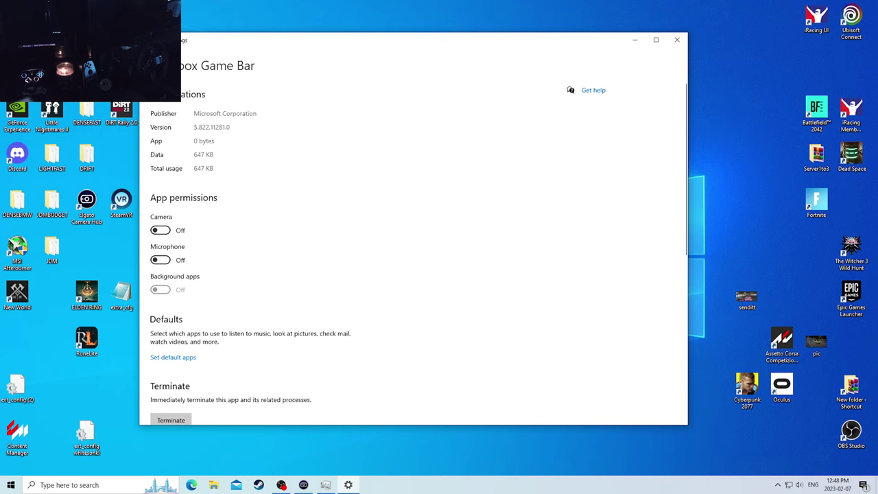
click(152, 39)
scroll(395, 296, down, 3)
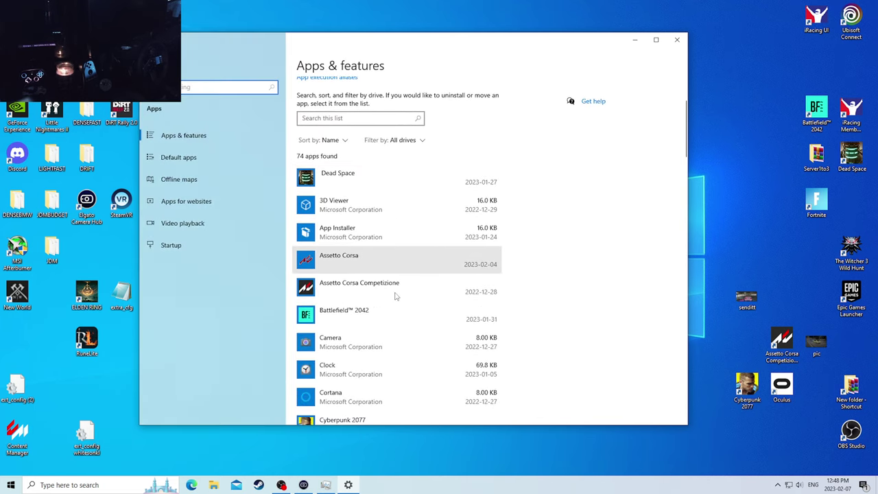
scroll(396, 295, down, 5)
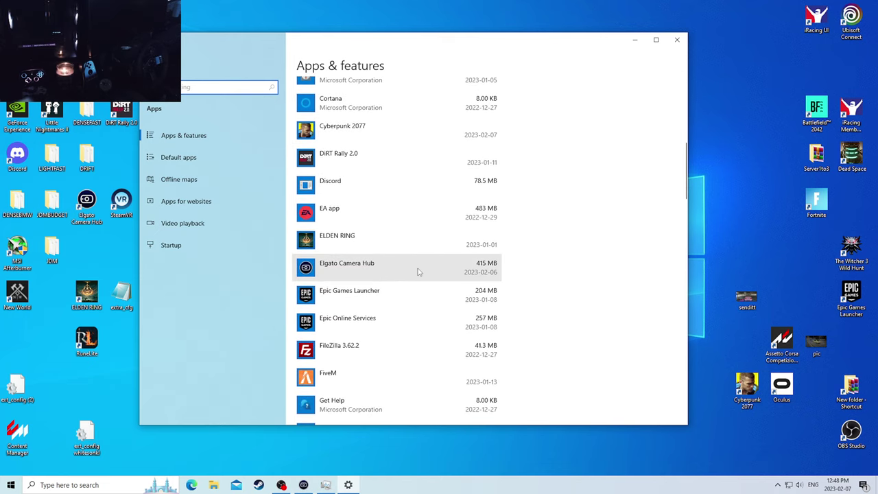
click(676, 39)
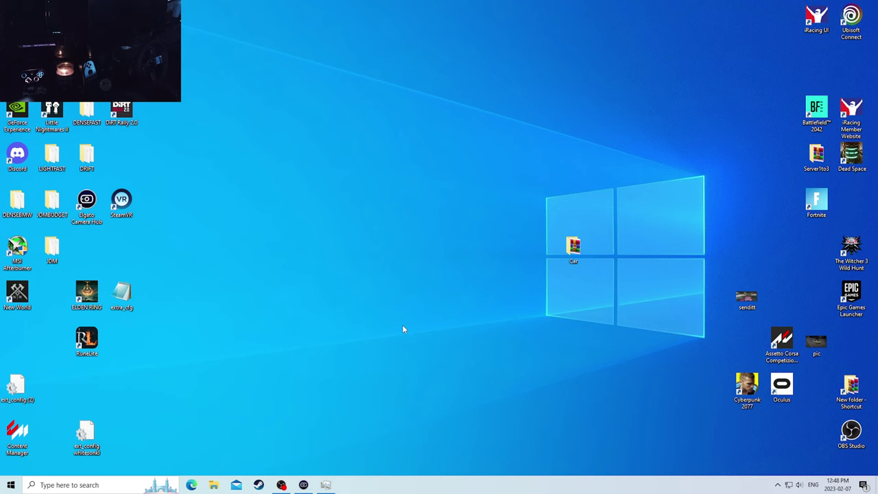
- Open Task Manager and examine the processes running under the signed-in user account
right_click(411, 484)
click(430, 441)
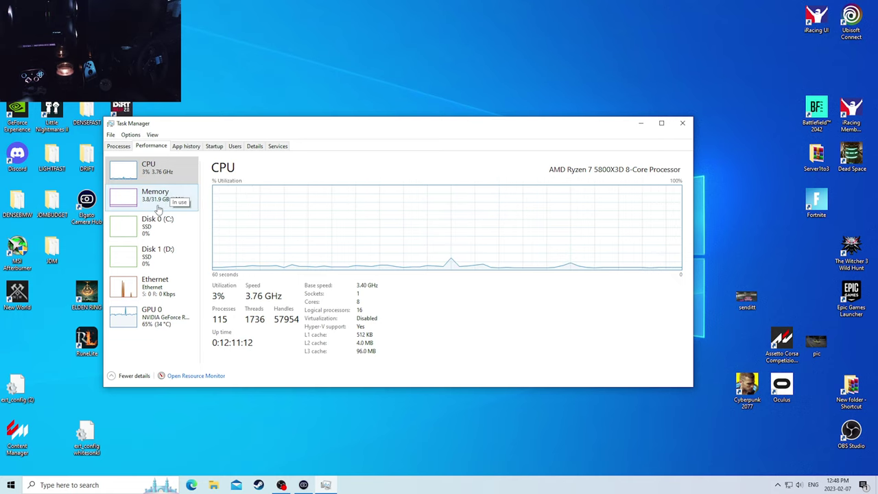
click(235, 147)
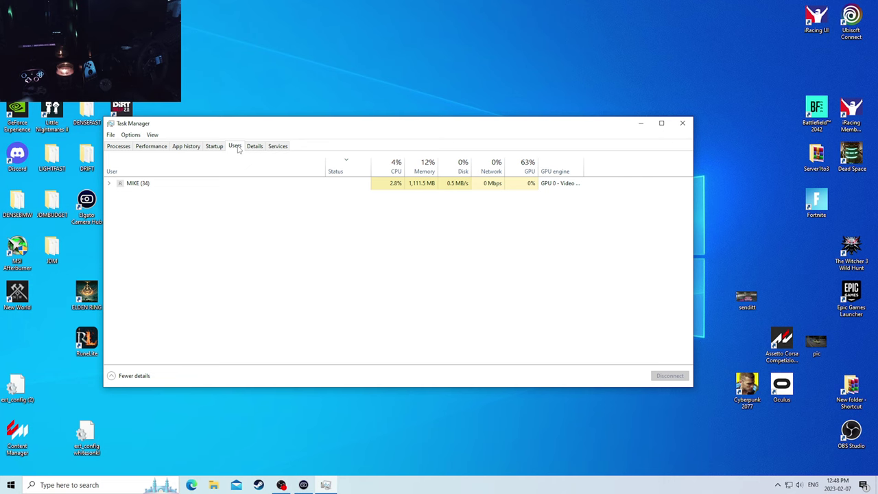
click(111, 184)
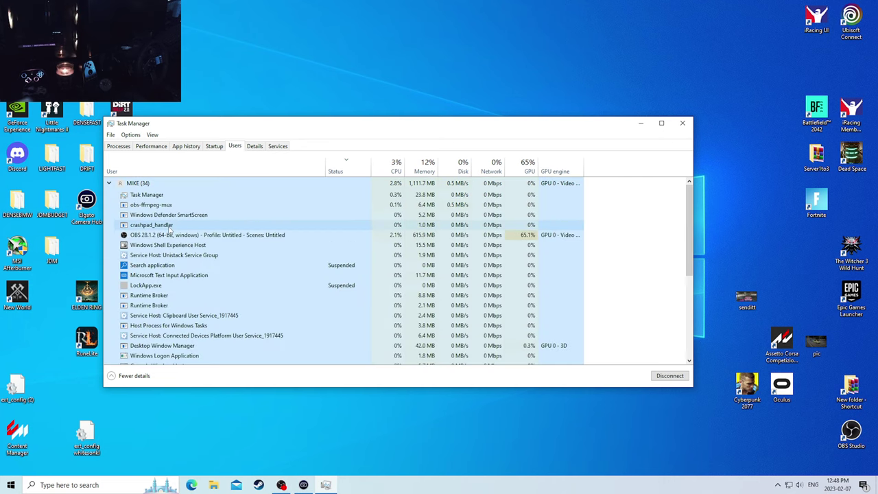
scroll(163, 245, down, 2)
scroll(163, 245, down, 4)
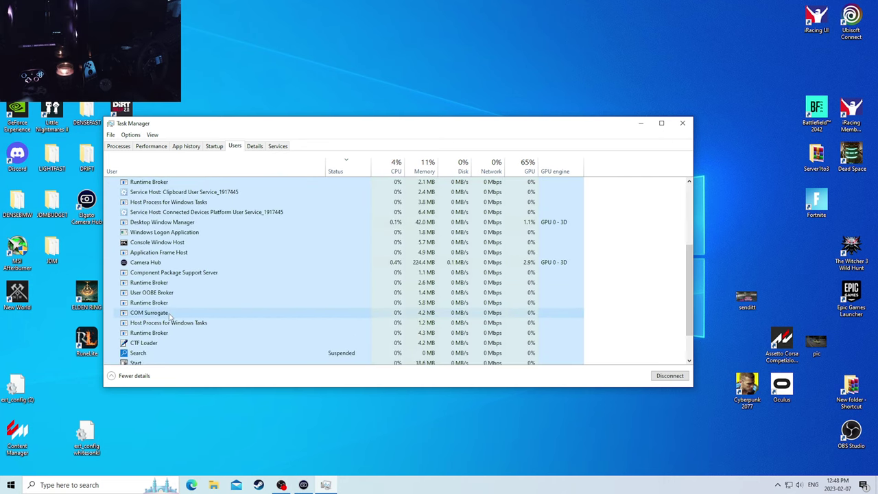
scroll(169, 327, up, 5)
scroll(171, 327, up, 2)
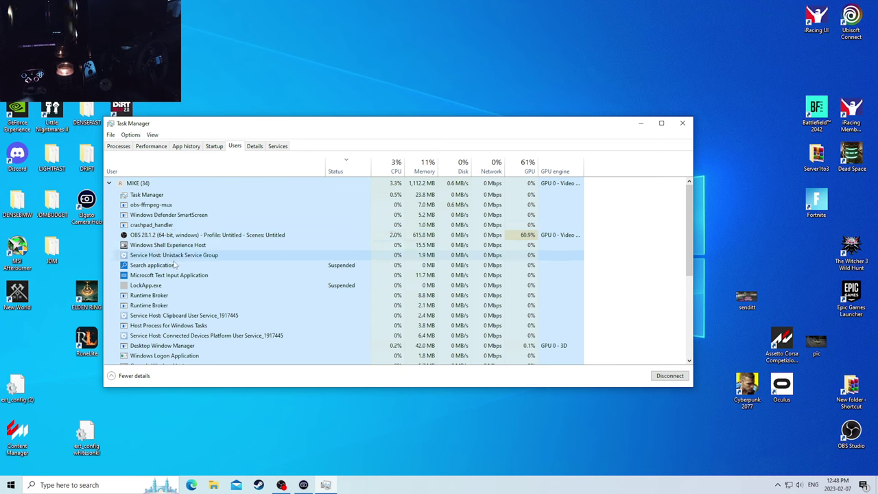
scroll(179, 275, down, 5)
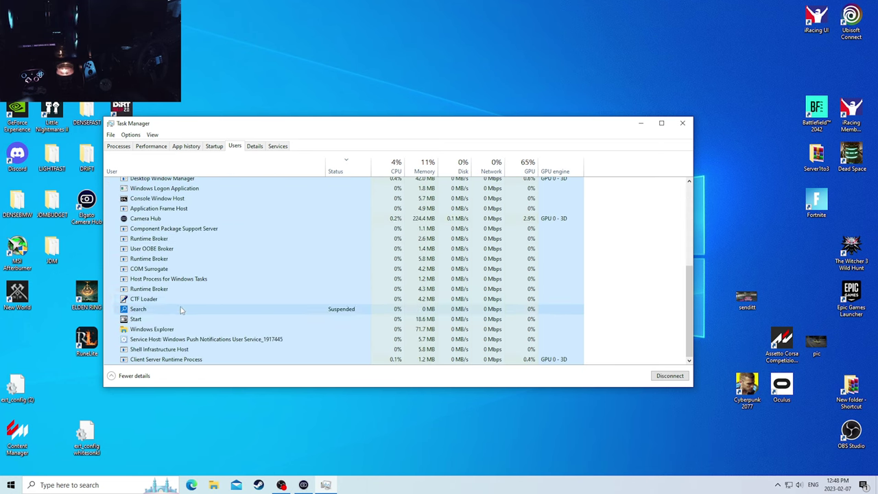
click(199, 329)
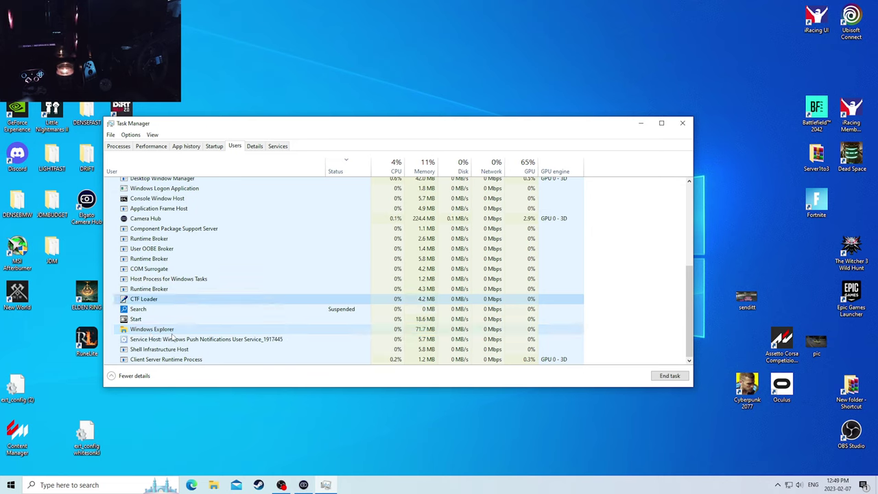
click(197, 279)
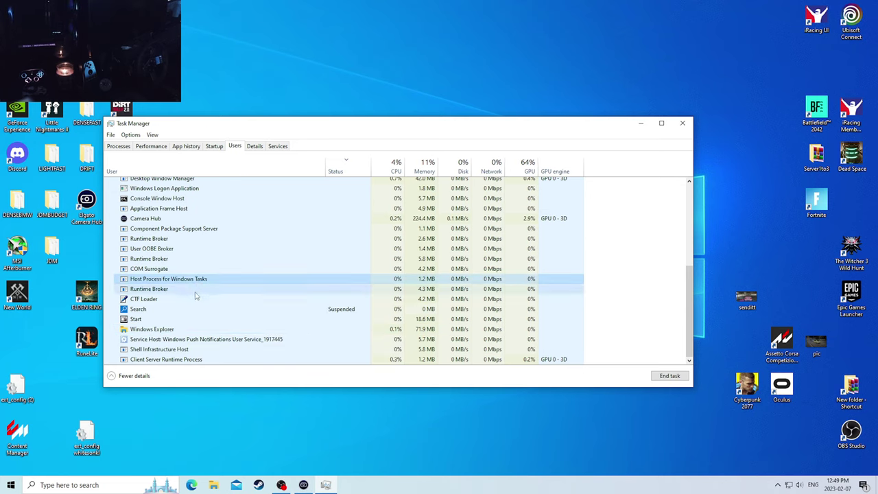
scroll(197, 296, up, 2)
scroll(198, 302, up, 5)
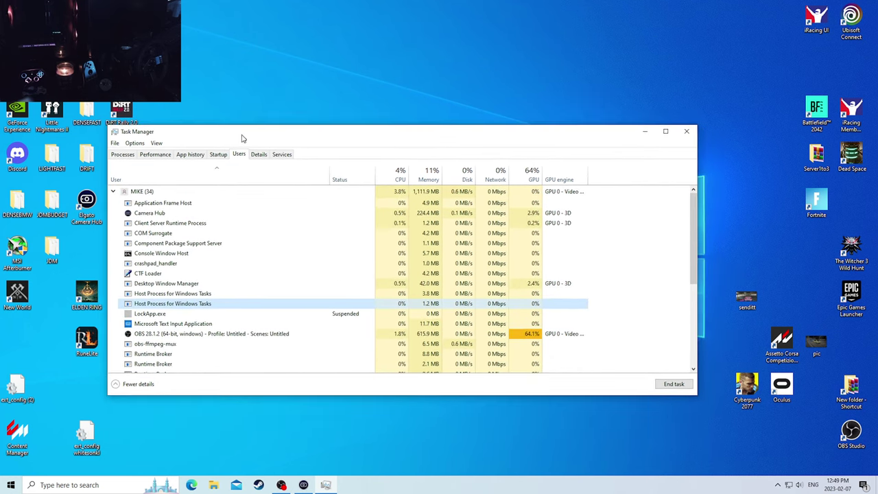
- Check the running processes, performance, app history and startup apps, and close Task Manager
click(190, 155)
click(122, 155)
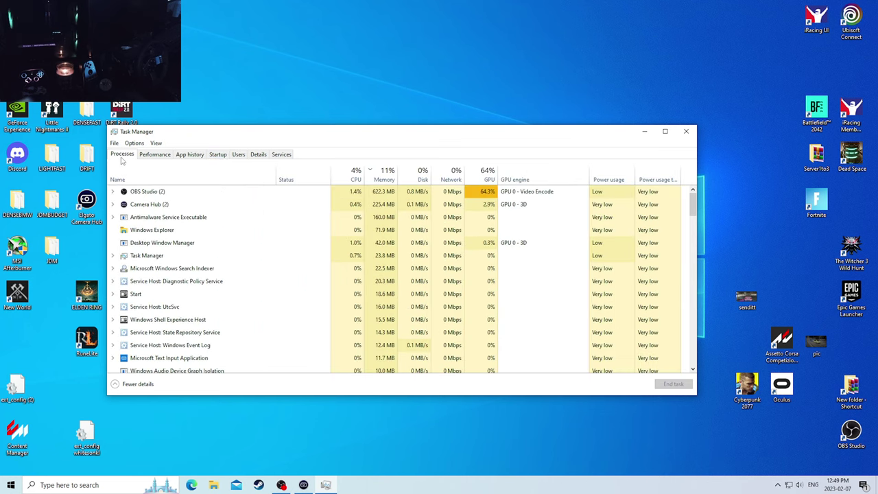
click(156, 155)
click(185, 156)
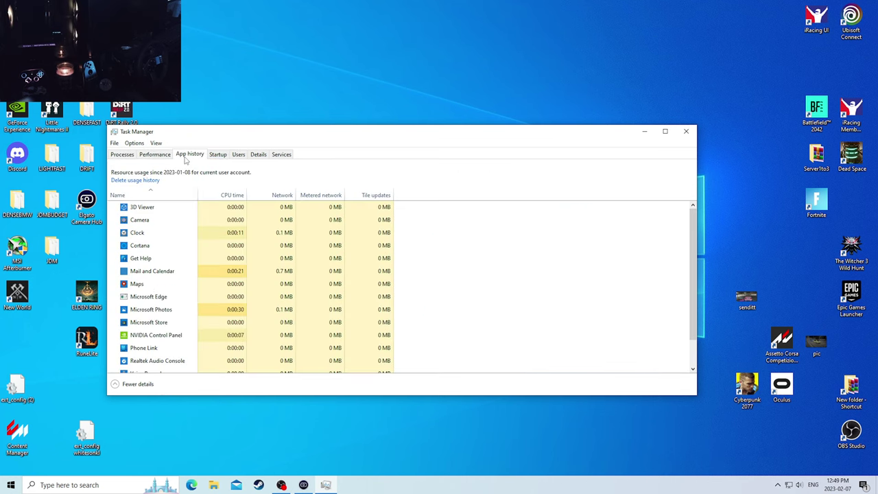
click(219, 156)
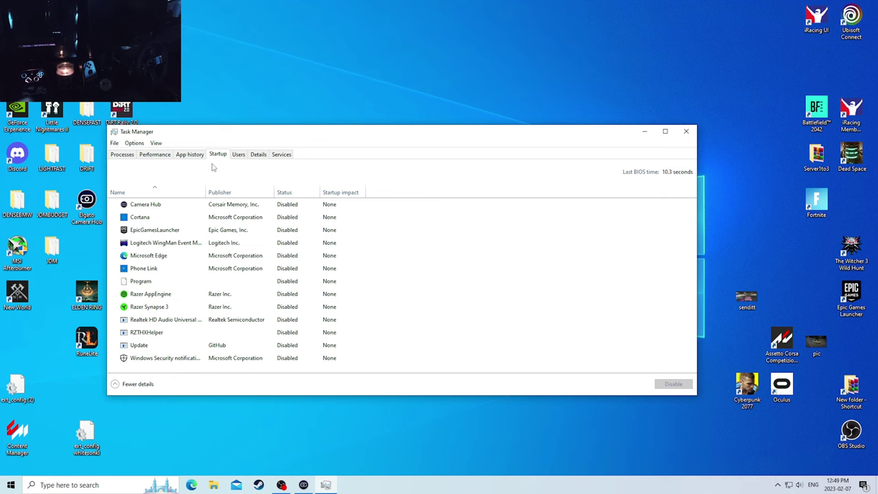
click(131, 156)
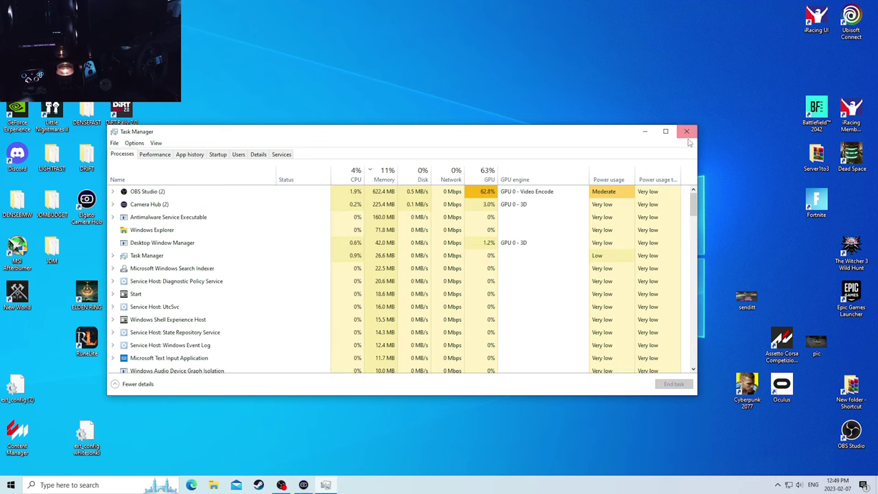
click(686, 131)
- Search Windows for "antiv" and open Virus & threat protection
click(137, 483)
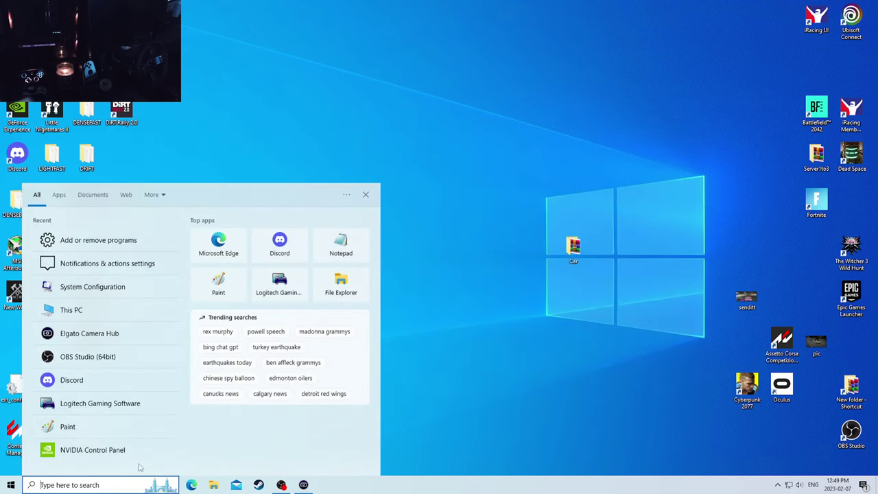
click(282, 121)
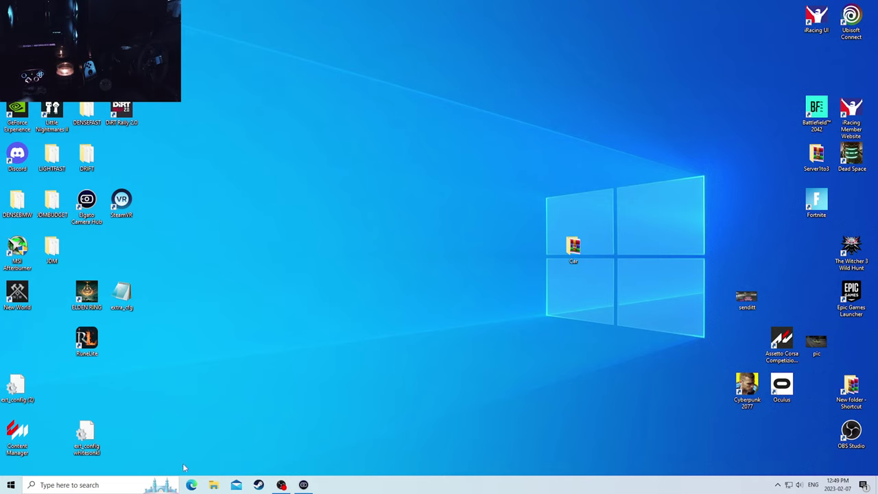
click(79, 485)
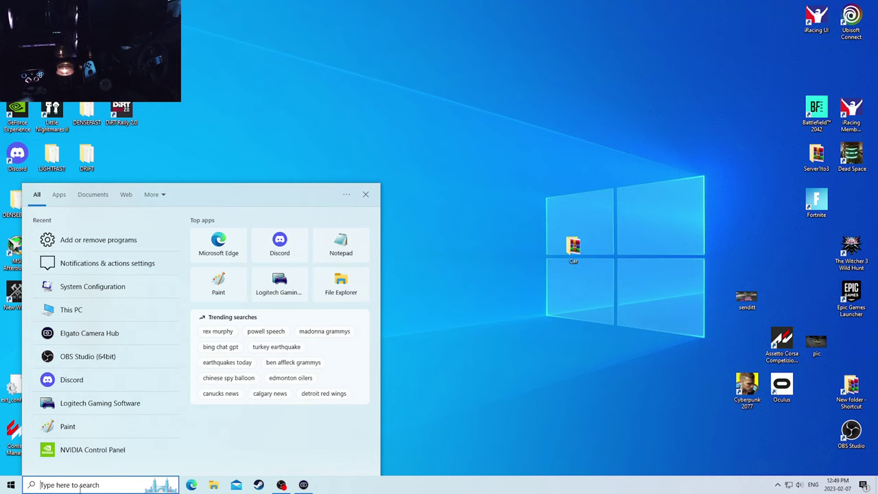
text(real)
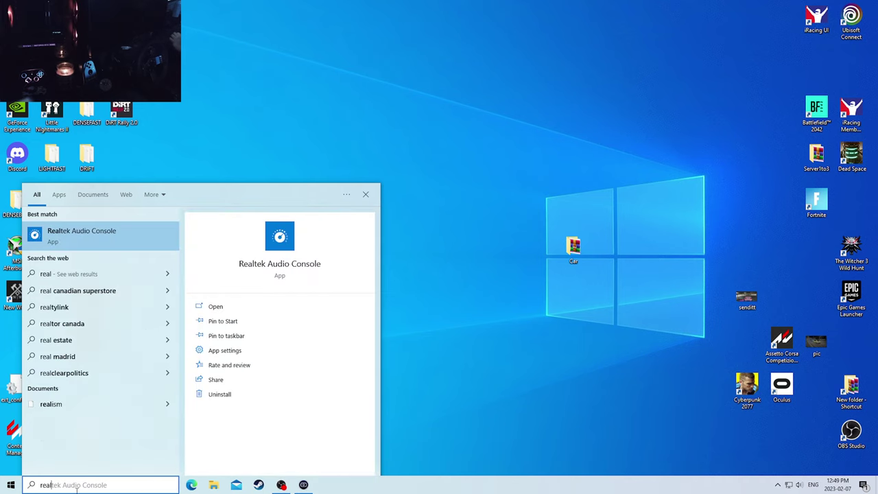
key(BackSpace)
key(BackSpace)
key(BackSpace)
key(BackSpace)
text(antiv)
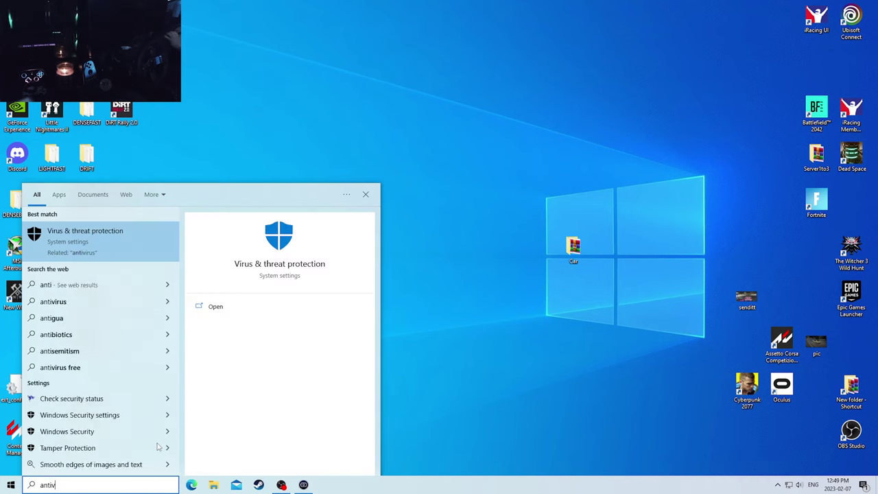
key(Return)
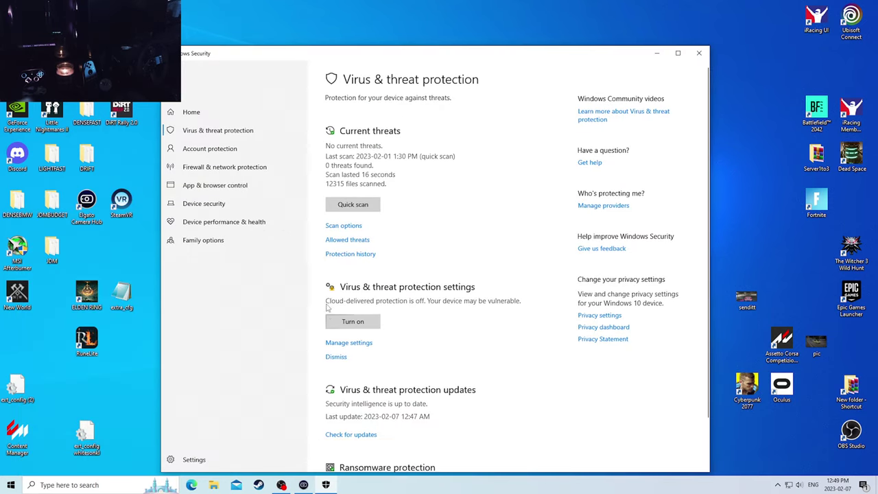
- Turn off Real-time protection in the Virus & threat protection settings and close Windows Security
click(363, 346)
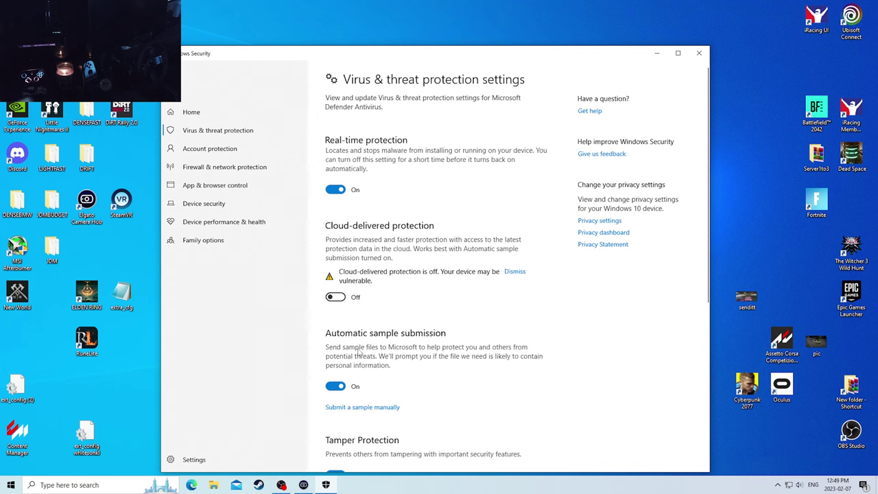
click(335, 190)
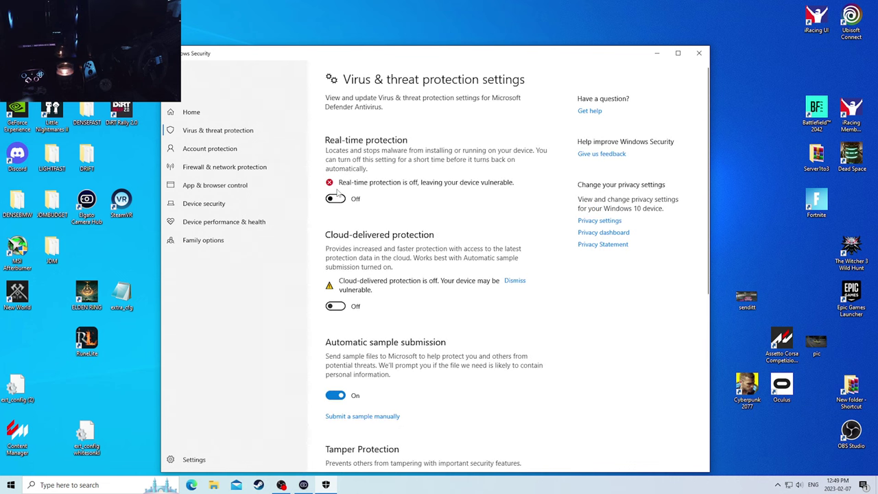
key(alt+F4)
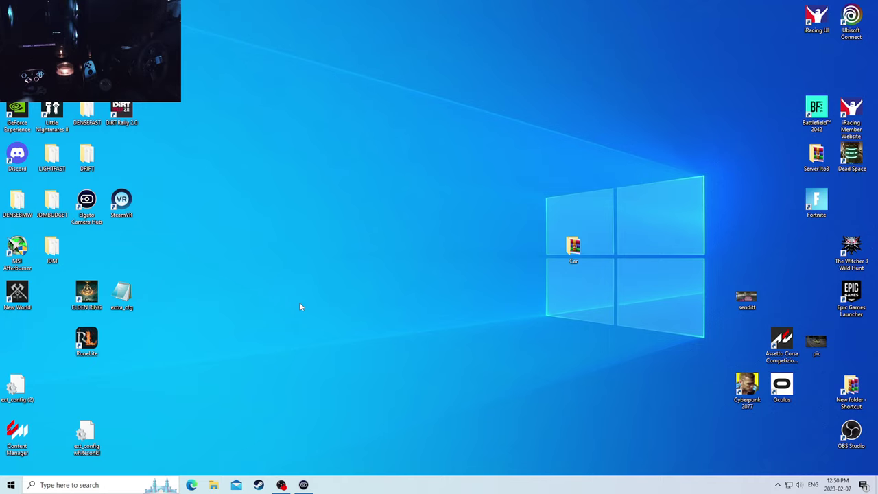
right_click(323, 336)
click(408, 486)
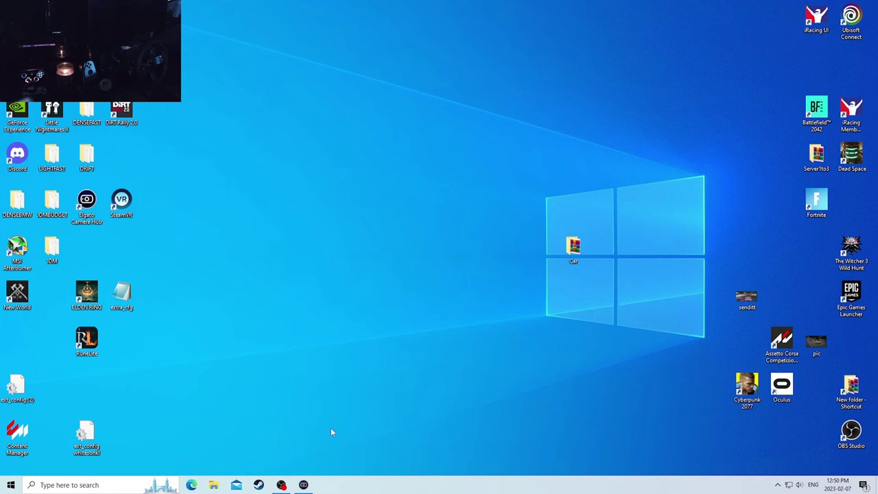
- Open This PC in File Explorer and go to Local Disk (C:)
click(137, 485)
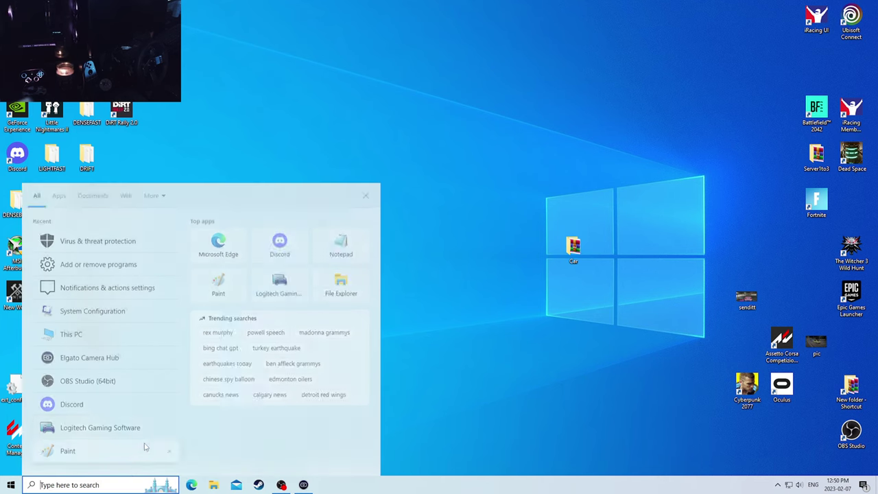
click(137, 334)
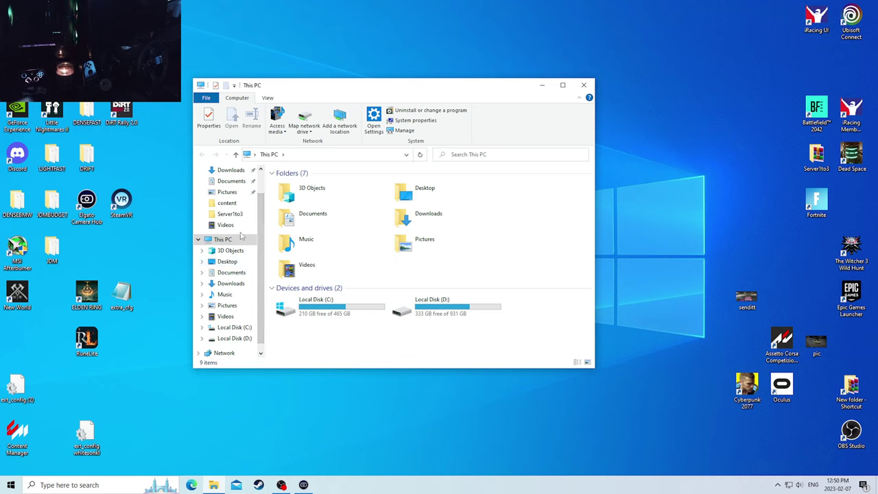
scroll(240, 236, up, 1)
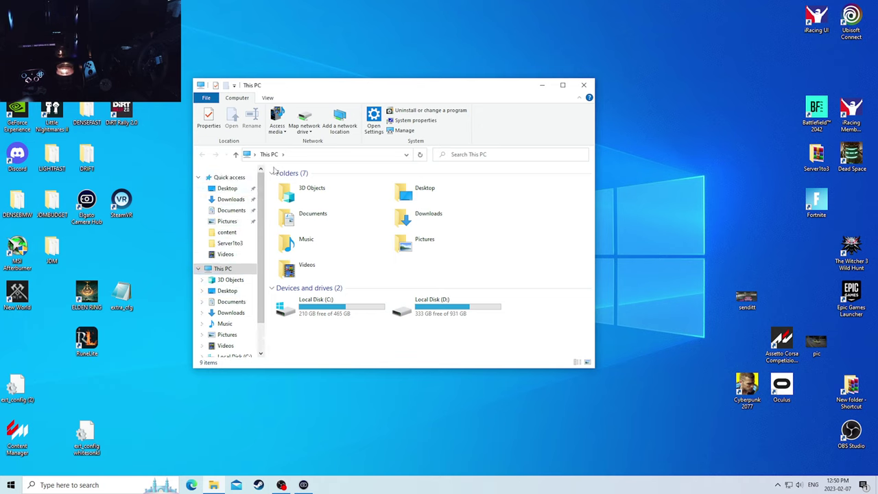
scroll(234, 303, down, 1)
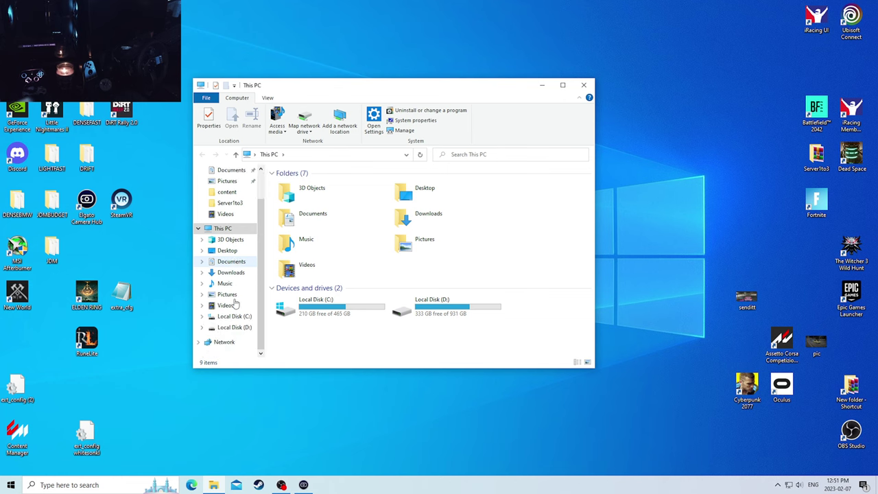
click(237, 318)
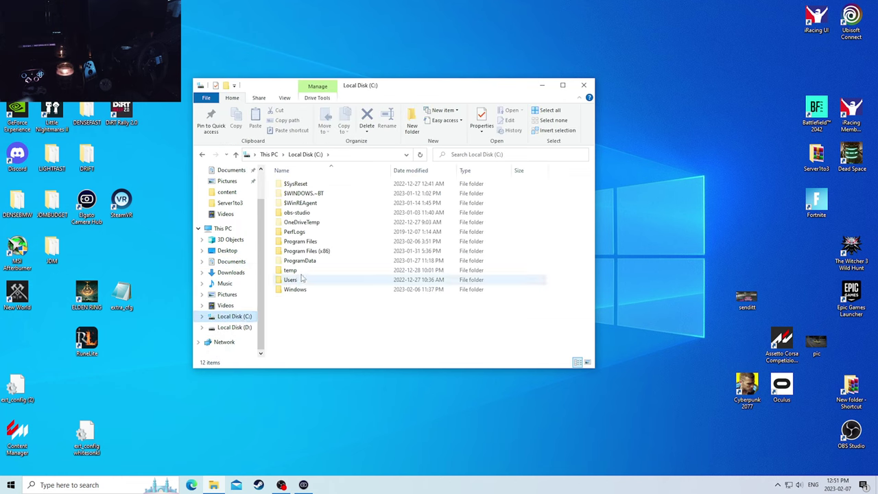
- Delete the temp folder from Local Disk (C:) and close File Explorer
right_click(299, 271)
click(323, 242)
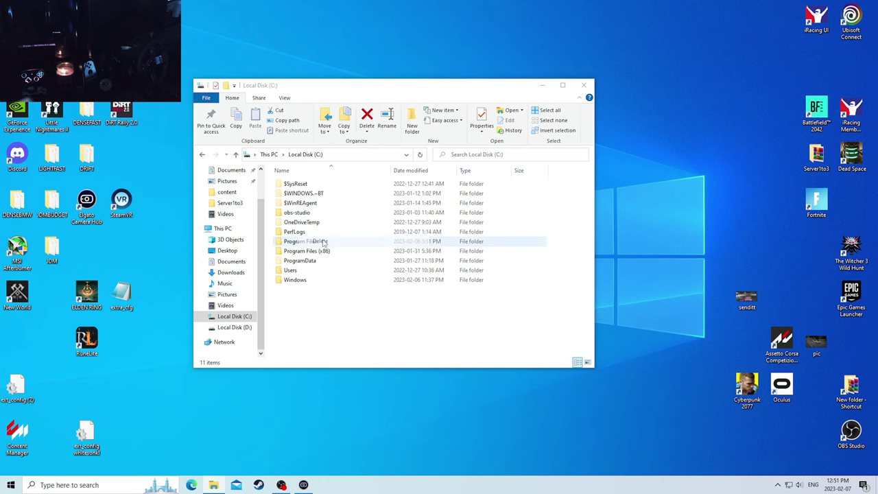
click(294, 231)
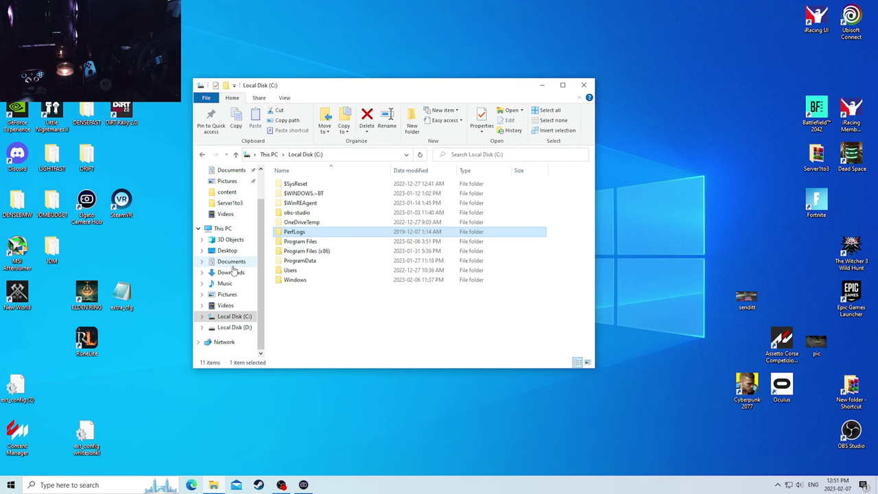
click(584, 85)
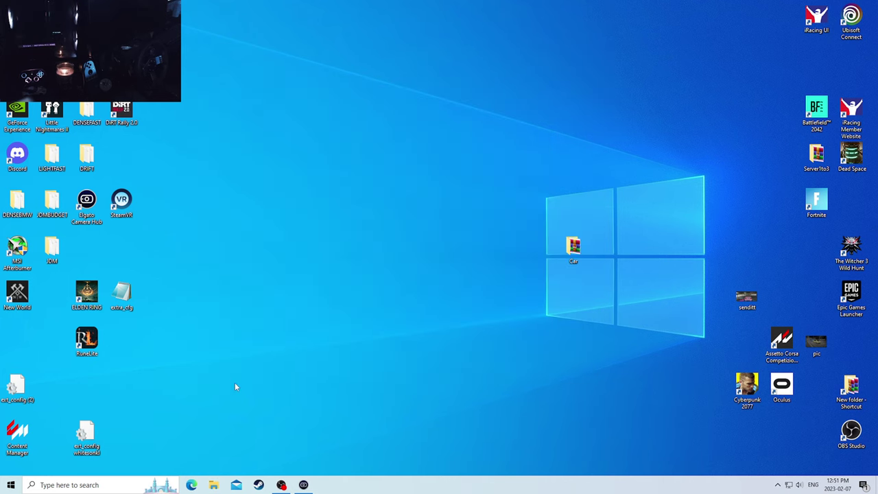
- Search Windows for "my" and open This PC
click(83, 485)
text(lo)
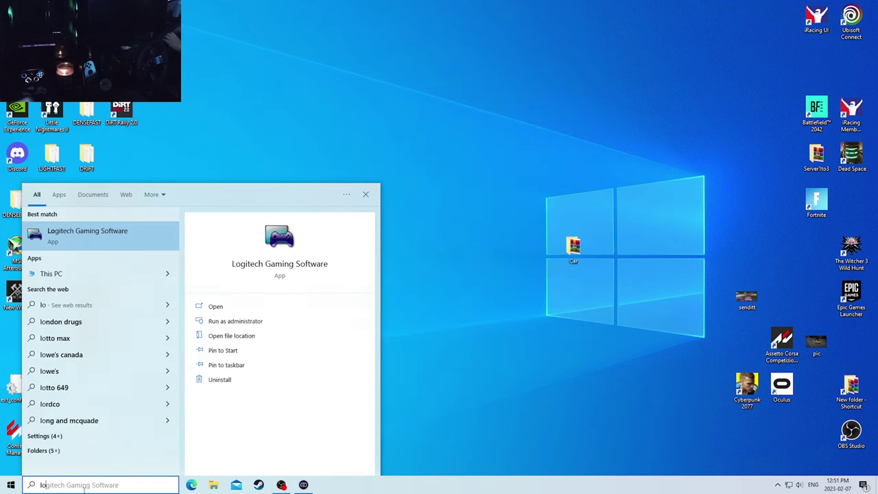
key(BackSpace)
key(BackSpace)
text(my)
key(BackSpace)
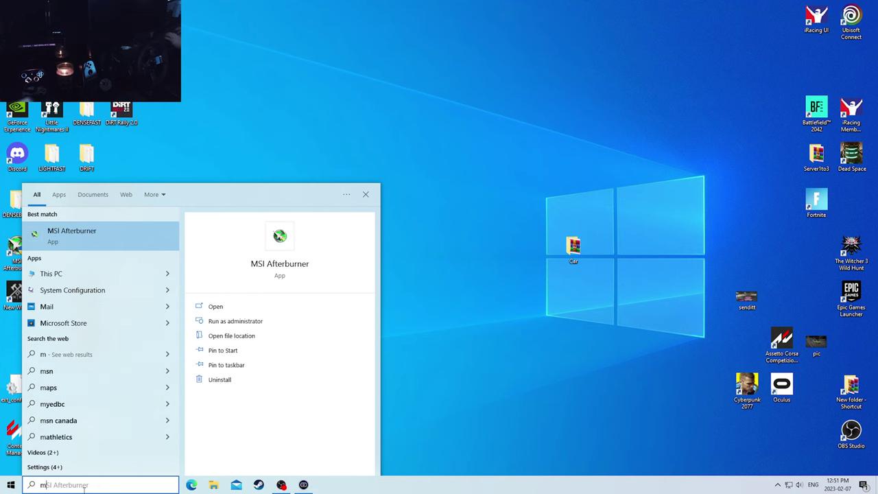
text(y)
key(Return)
- Open the properties of Local Disk (C:) and move the dialog clear of the desktop's lower edge
click(334, 315)
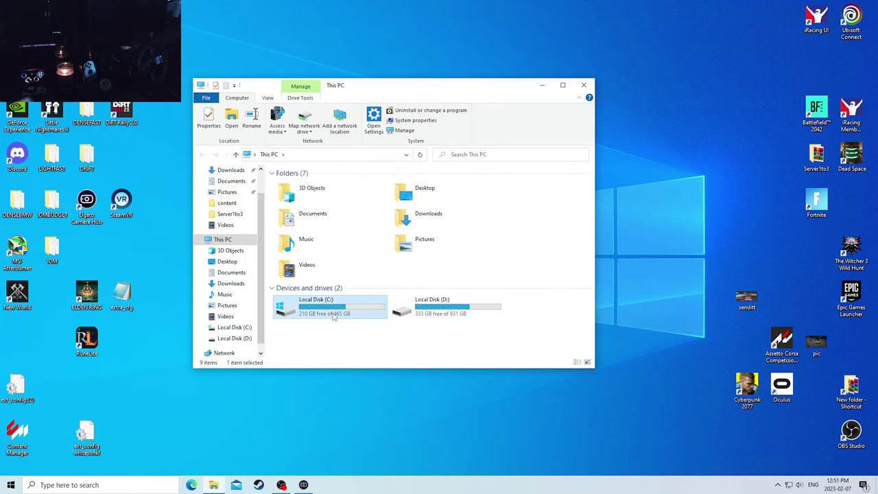
right_click(334, 316)
click(361, 306)
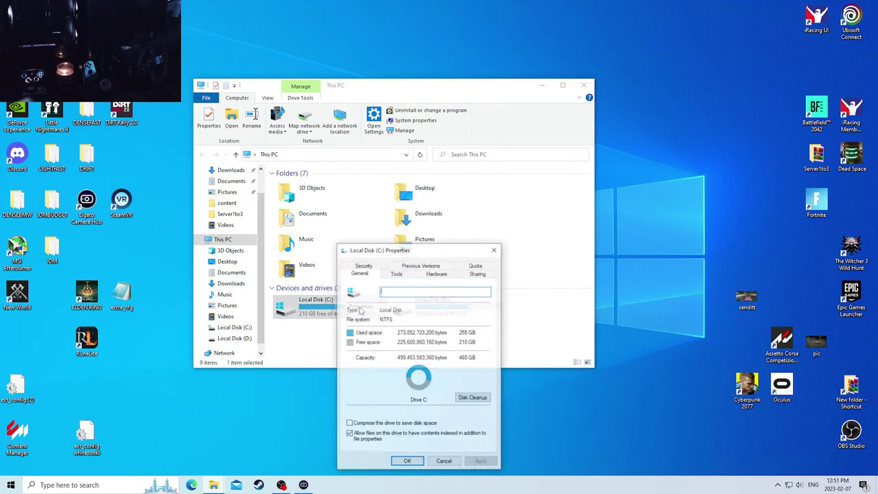
drag(414, 252, 395, 204)
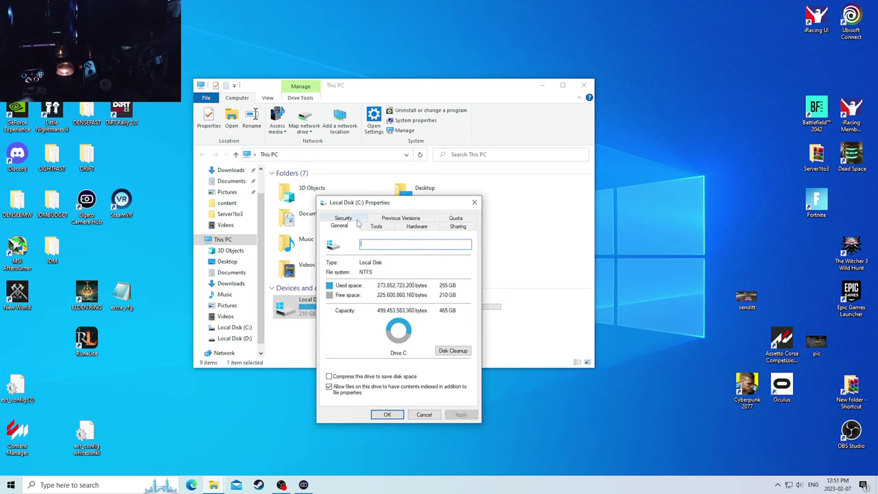
- Review the Quota, Hardware and Previous Versions information for Local Disk (C:), and return to its General properties
click(457, 227)
click(454, 218)
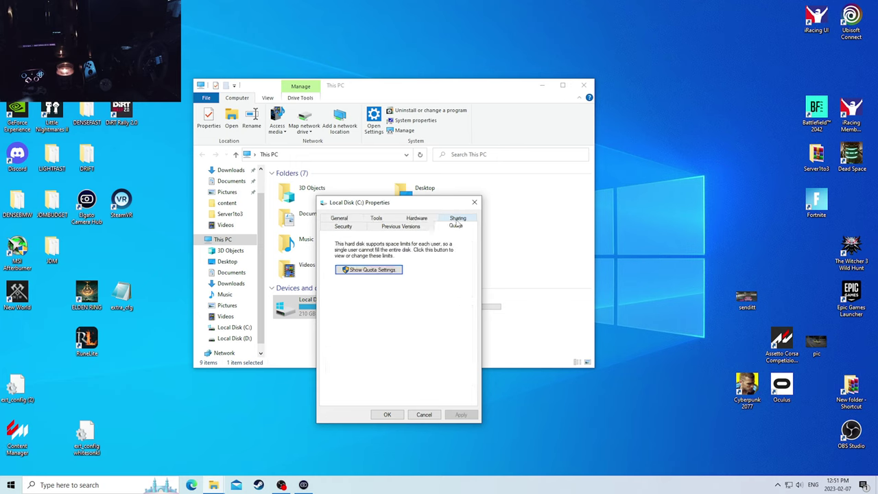
click(415, 227)
click(417, 218)
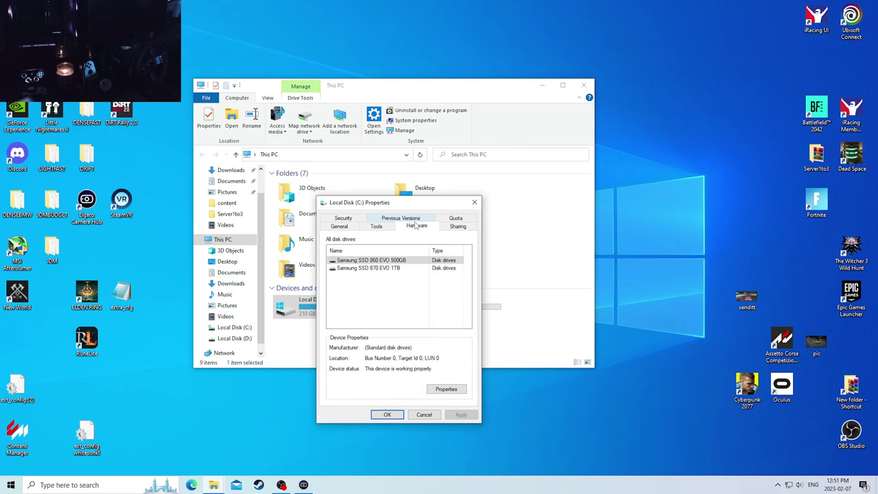
click(377, 267)
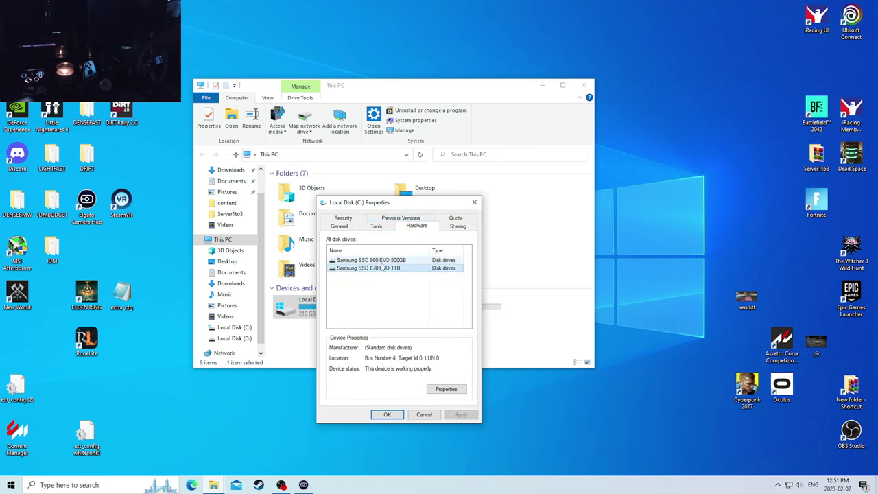
click(385, 218)
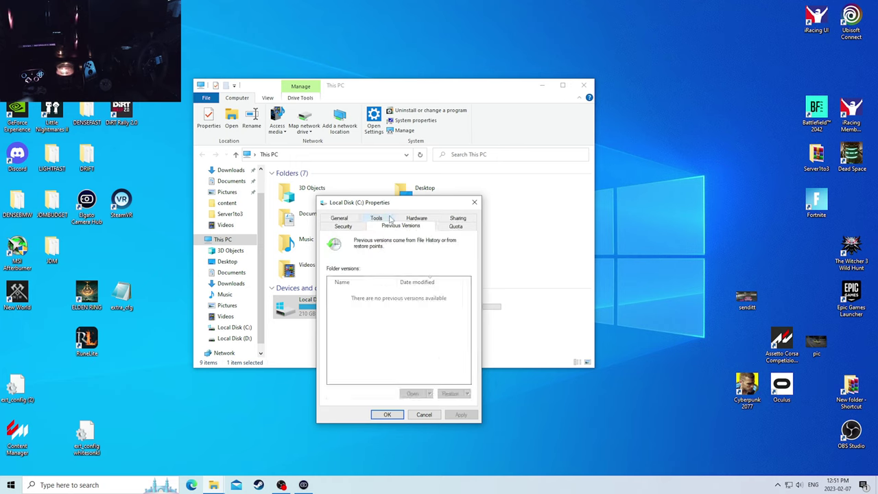
click(347, 228)
click(345, 219)
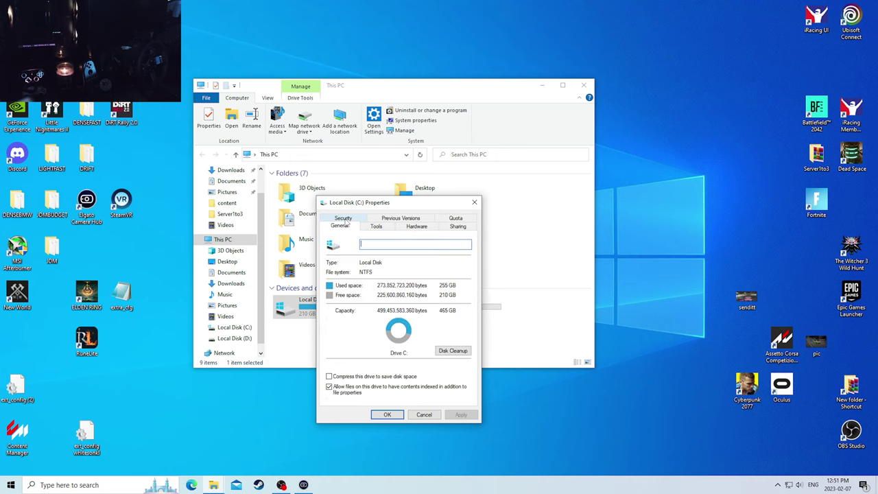
- Run Disk Cleanup on Local Disk (C:) with system files included, permanently delete the preselected files, and close File Explorer
click(453, 351)
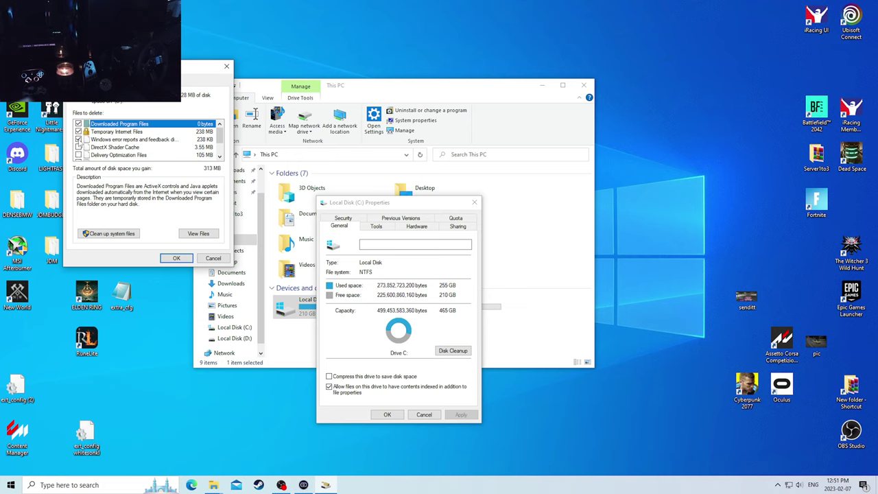
scroll(100, 147, down, 1)
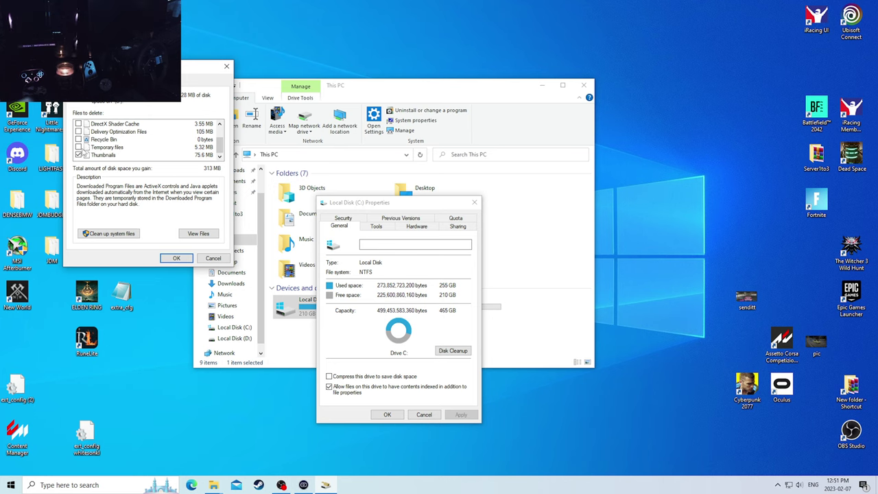
click(124, 233)
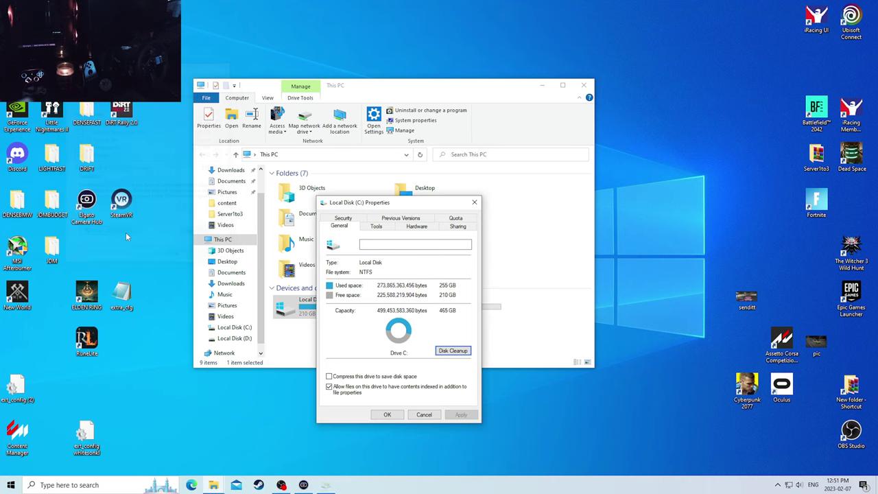
click(396, 416)
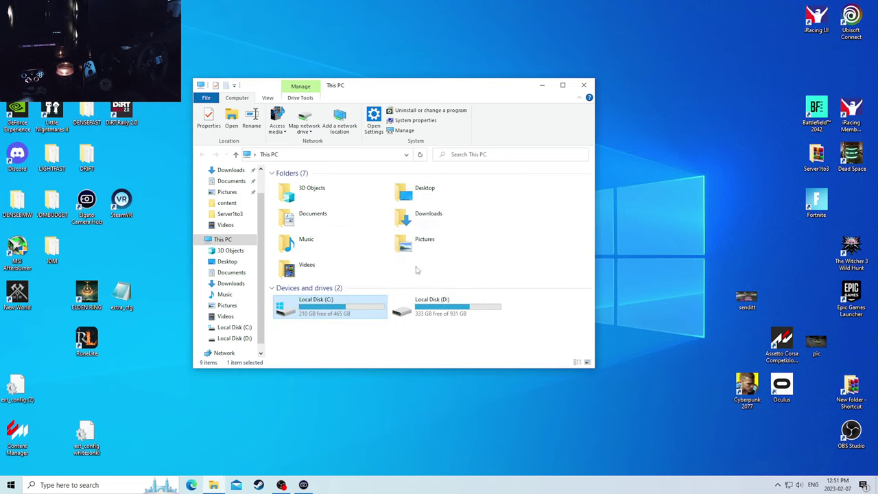
click(454, 307)
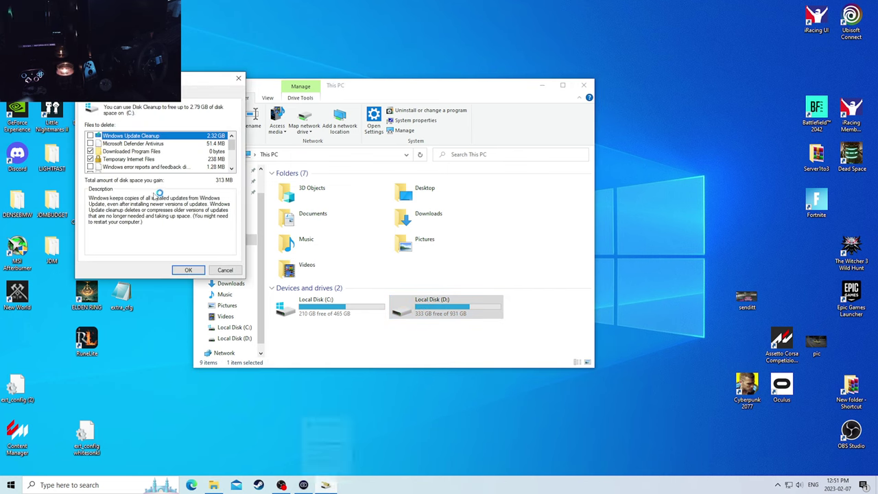
click(194, 269)
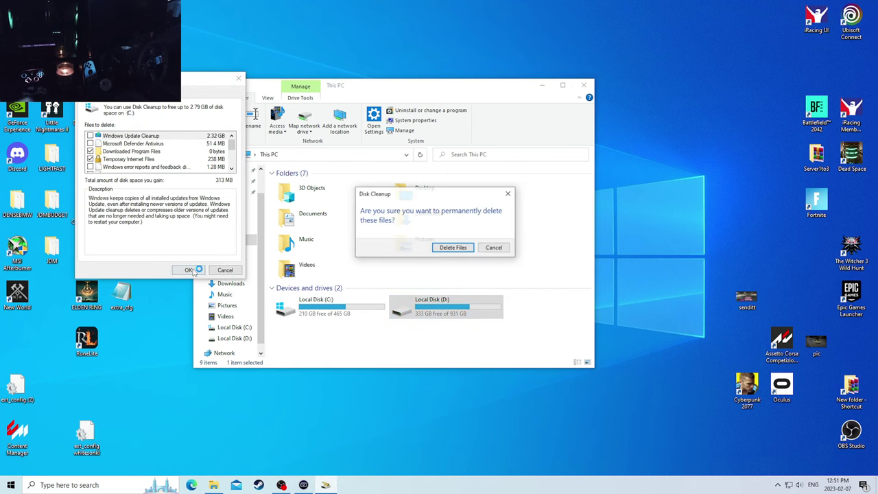
click(442, 252)
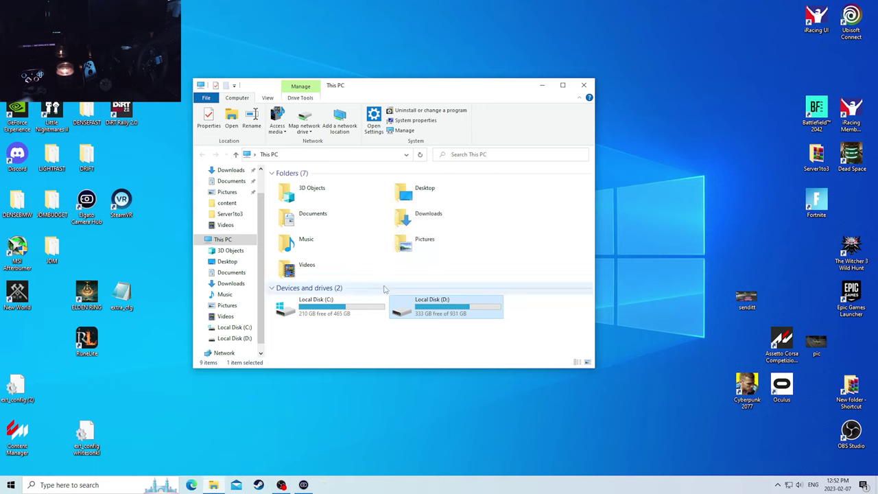
click(584, 85)
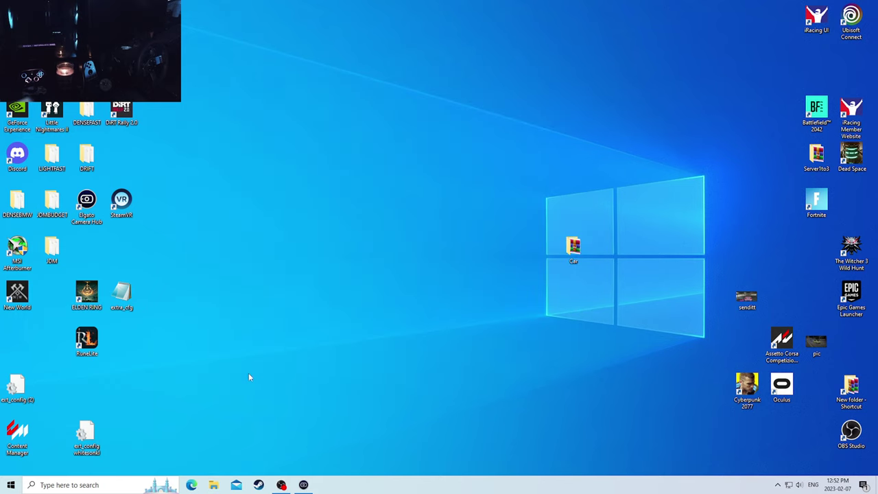
- Search the web in Microsoft Edge for "ccleaner", open the official CCleaner website and accept its cookies
click(194, 484)
click(260, 27)
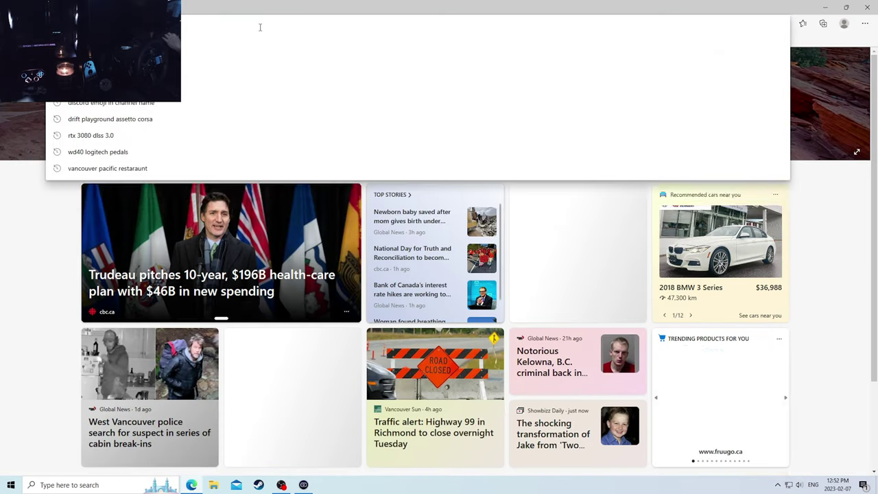
text(ccleaner)
key(Return)
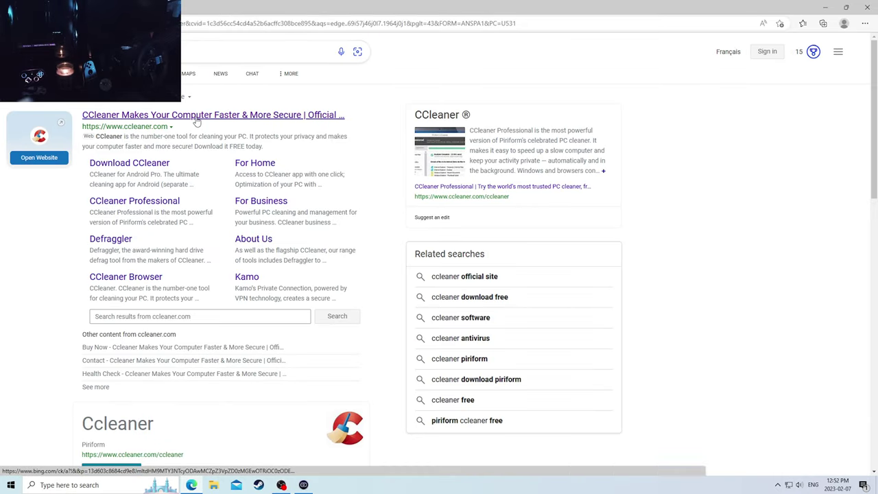
click(197, 122)
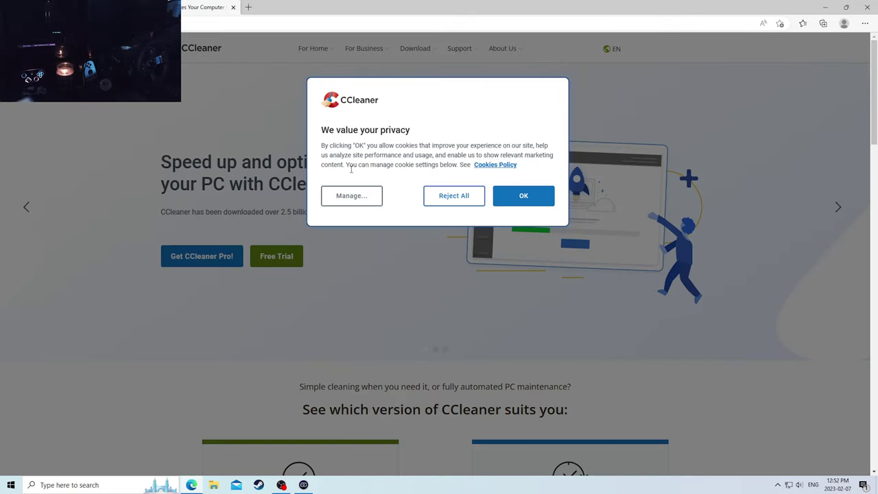
click(524, 199)
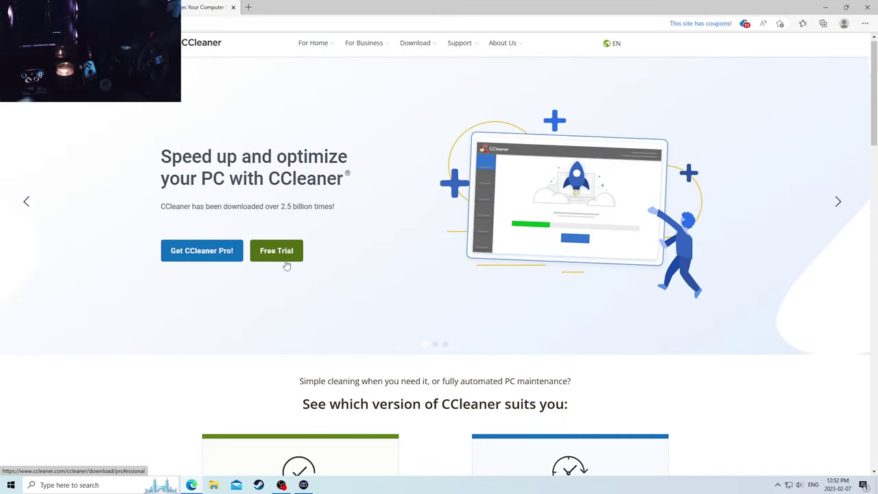
- Download the free trial of CCleaner Professional from the version comparison page
scroll(286, 267, down, 3)
scroll(283, 268, up, 3)
scroll(284, 268, down, 9)
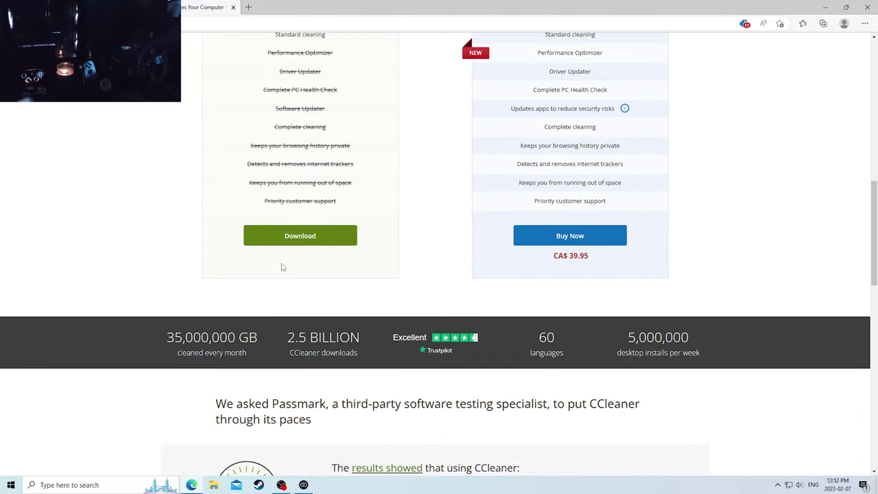
click(301, 241)
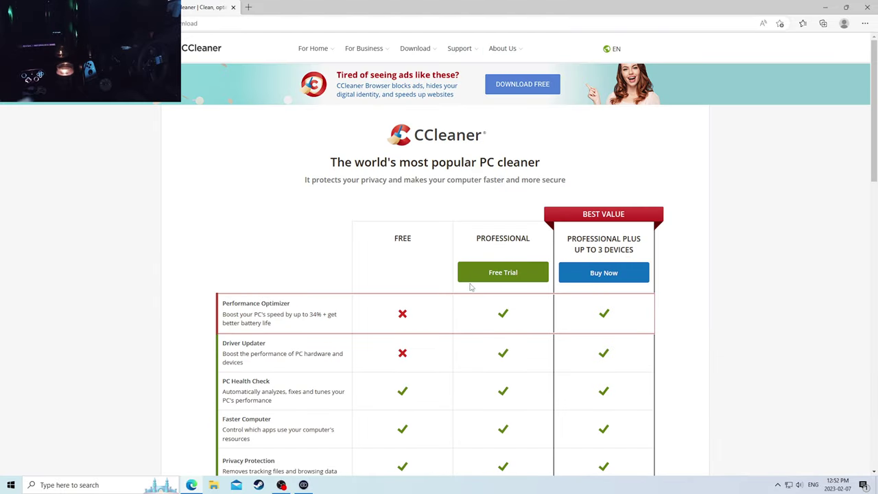
click(503, 278)
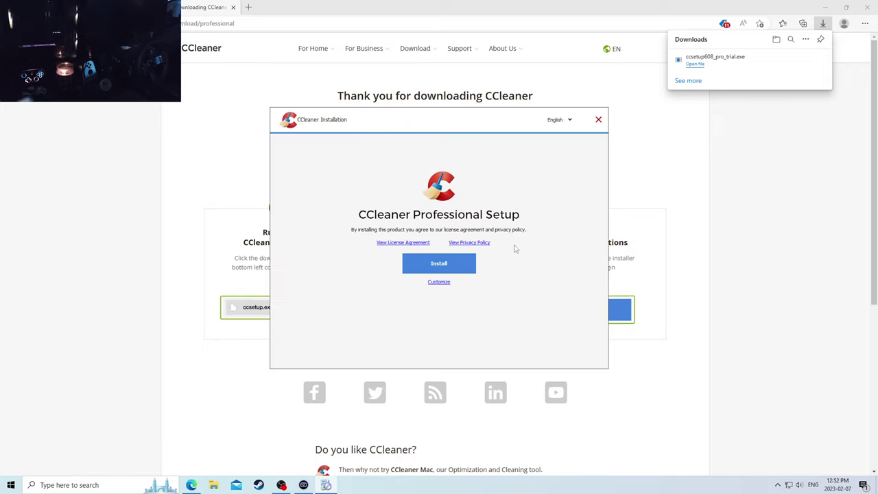
- Install CCleaner Professional with the default options, run it and start the free trial
click(460, 266)
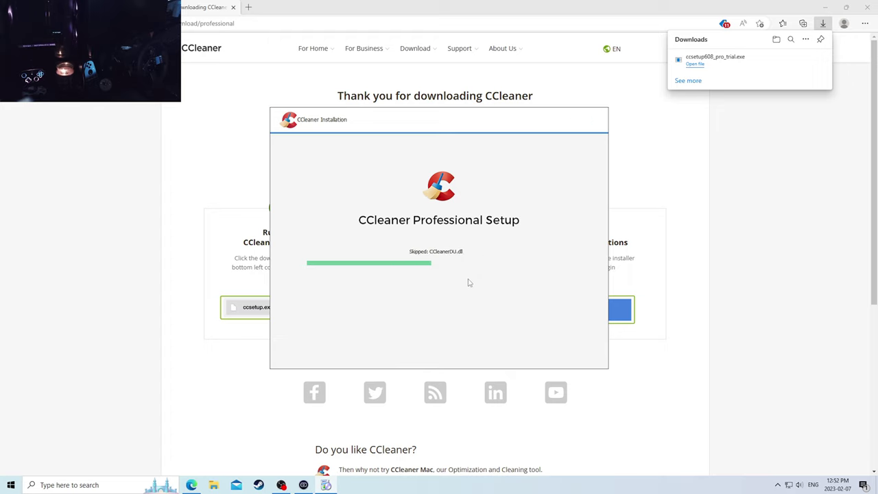
drag(459, 118, 432, 85)
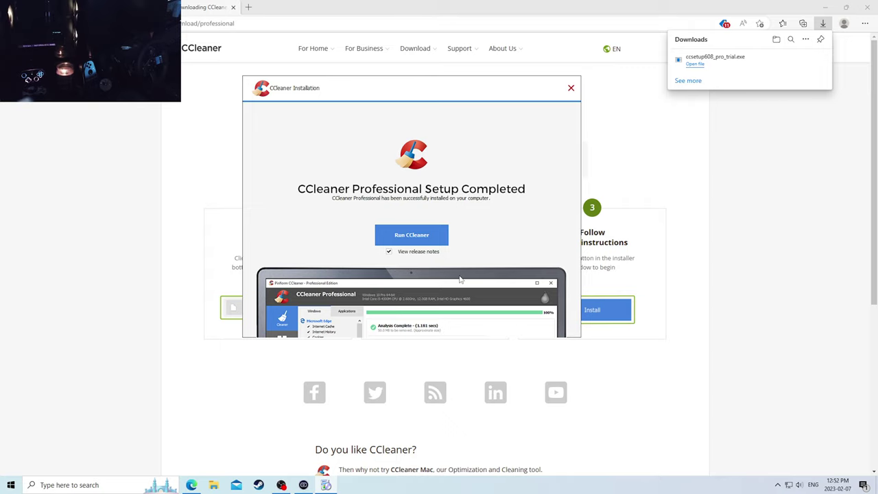
click(415, 240)
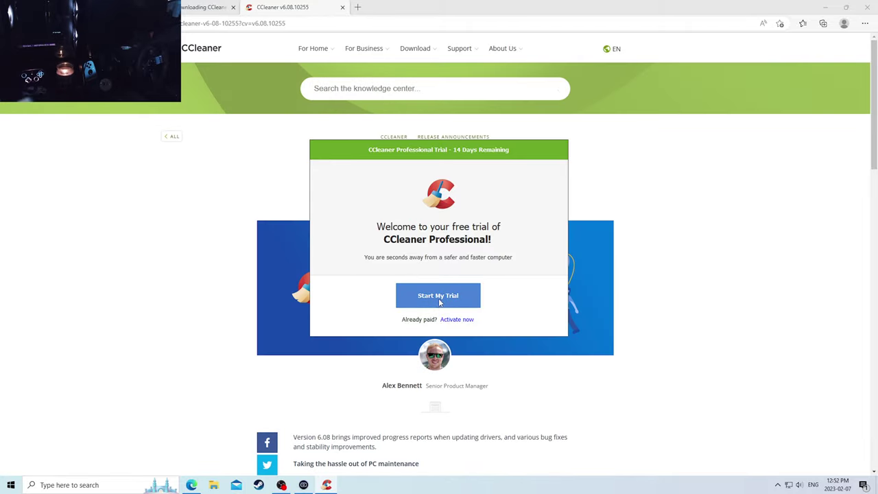
click(440, 300)
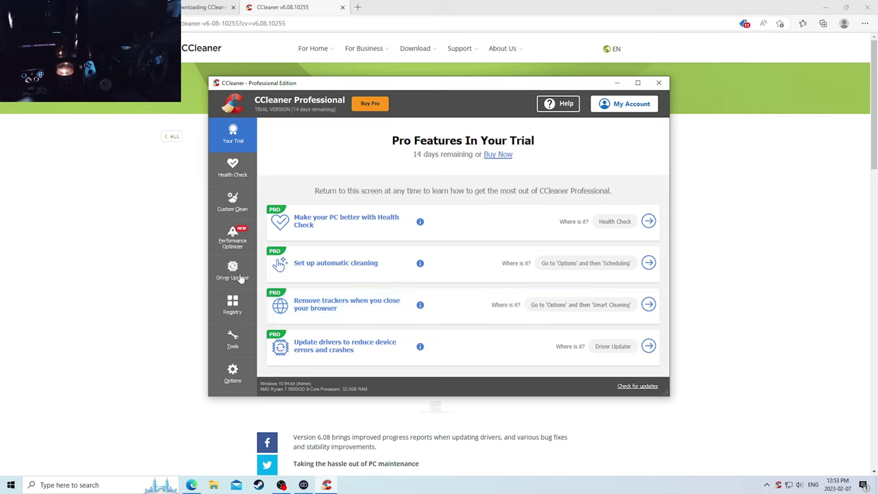
- Analyze the default Custom Clean selection in CCleaner, letting it close Edge Chromium
click(235, 207)
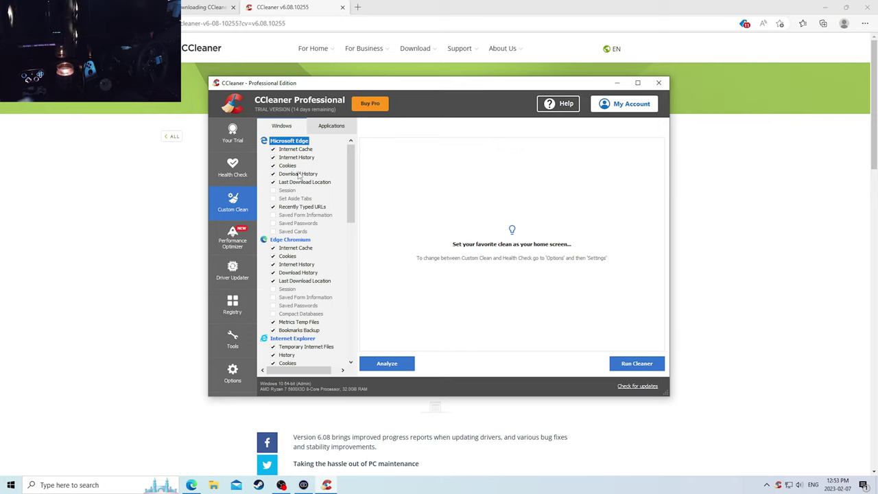
scroll(298, 175, down, 5)
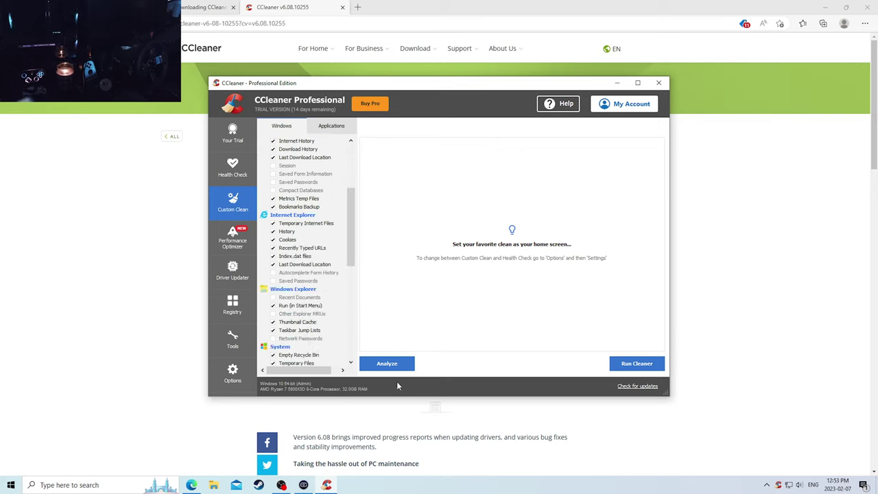
click(392, 363)
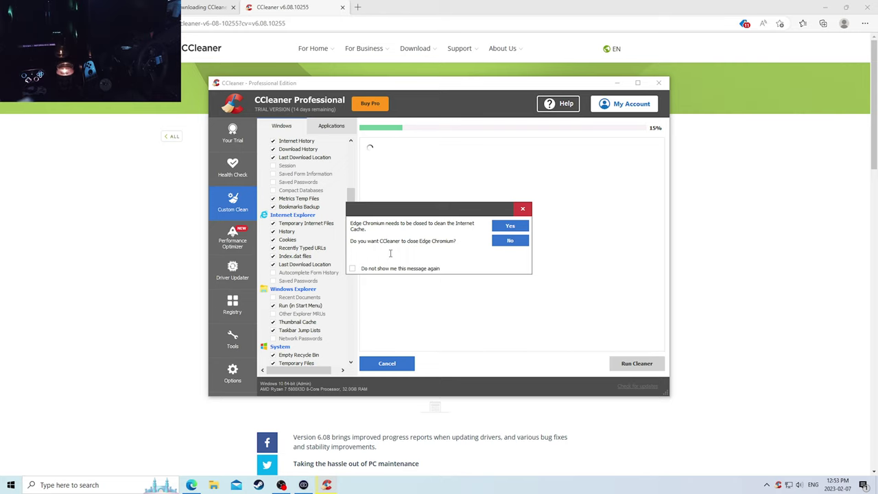
click(508, 230)
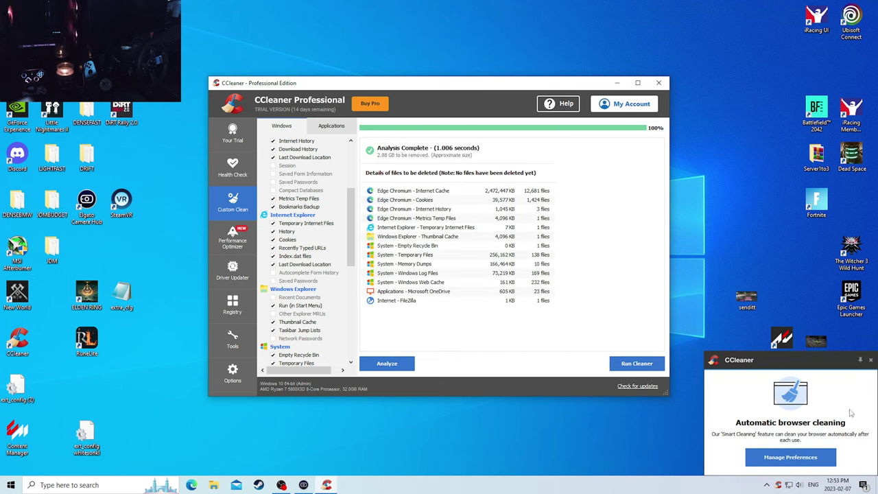
- Dismiss the automatic browser cleaning notification, run the cleaner on the analyzed files and confirm the deletion
click(871, 361)
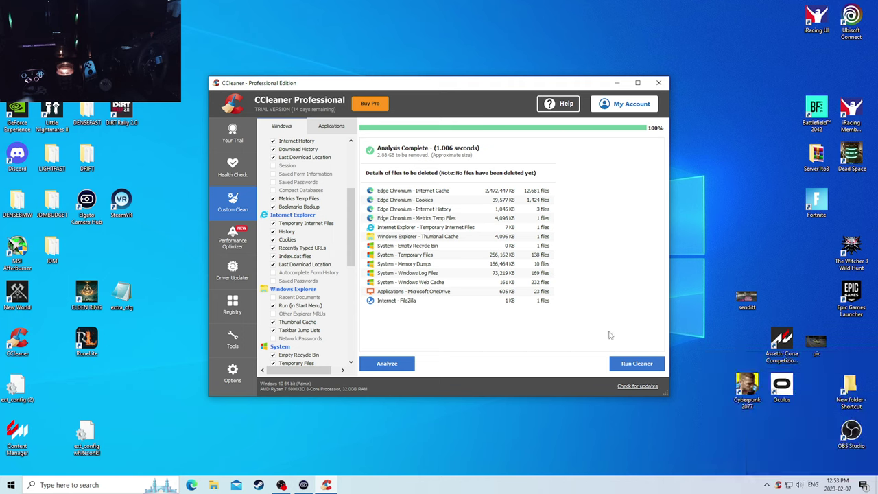
click(631, 366)
click(509, 227)
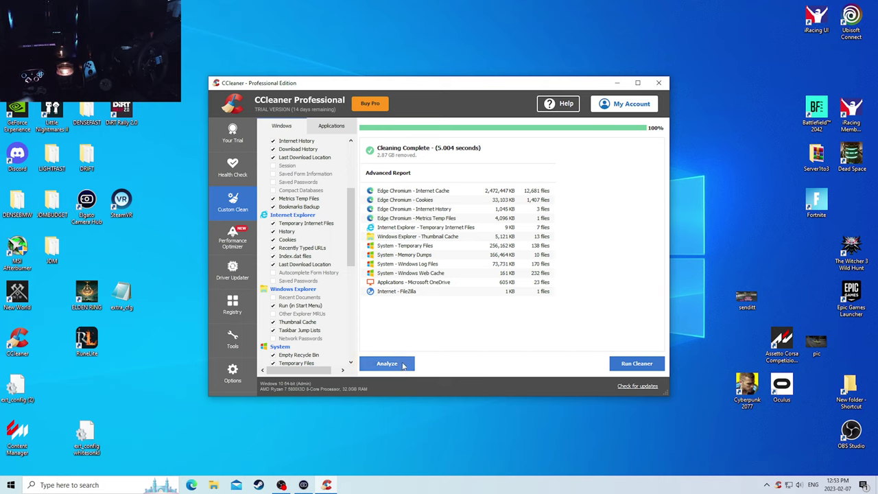
- Rerun the Custom Clean analysis and scan the registry for issues with all categories selected
click(403, 365)
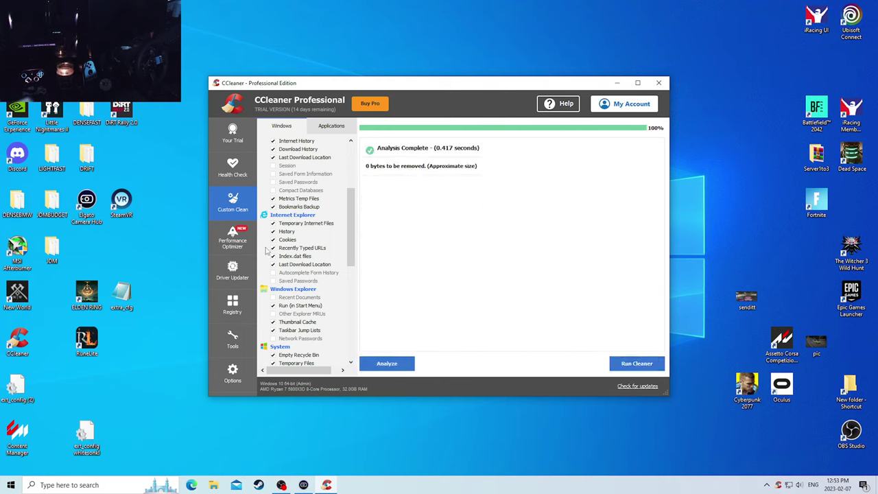
click(245, 308)
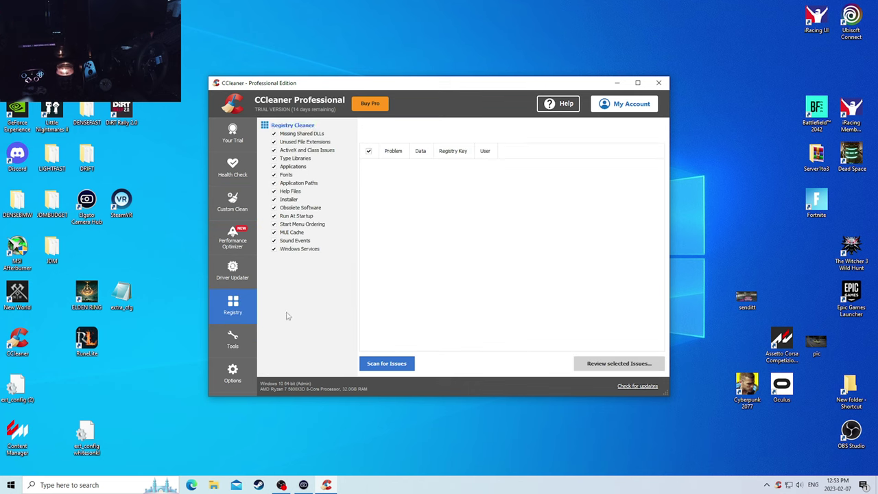
click(384, 364)
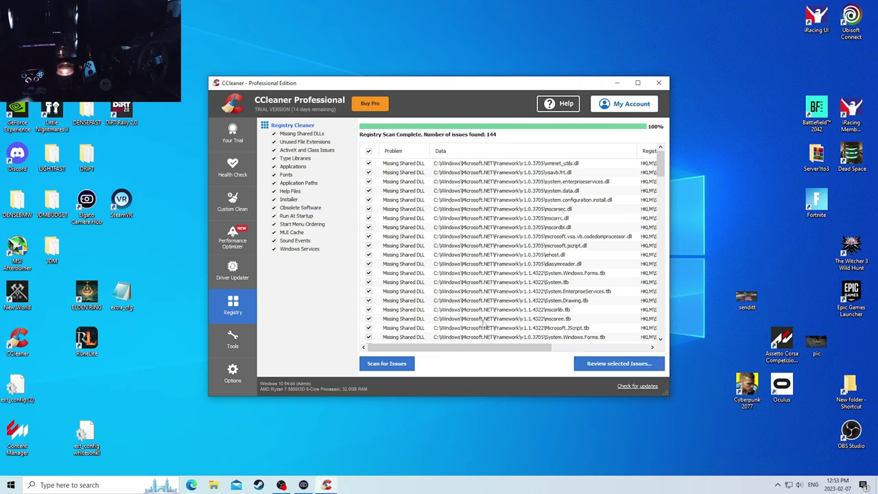
- Fix all selected registry issues without backing up the registry
click(616, 365)
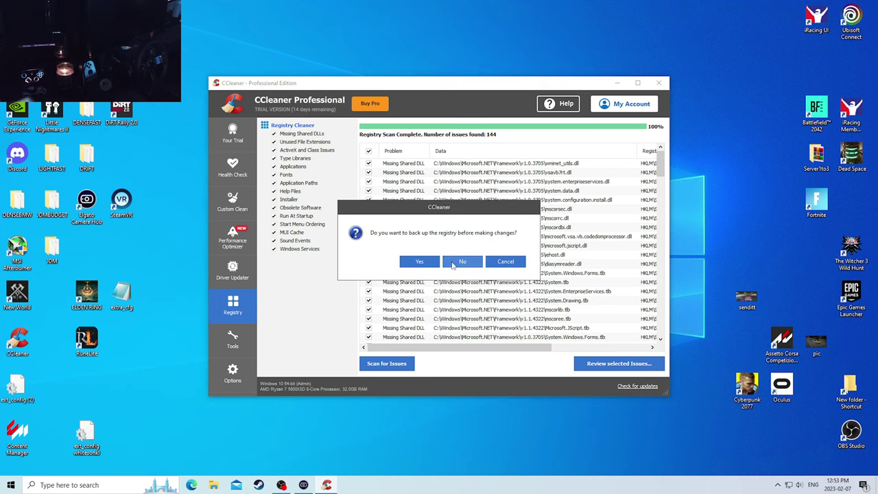
click(455, 264)
click(445, 289)
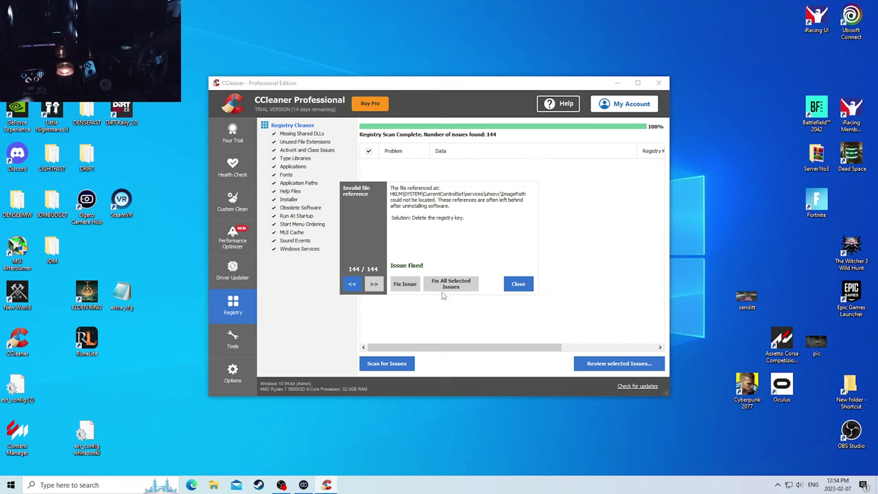
click(514, 286)
- Rescan the registry, fix all remaining selected issues, and scan once more before closing CCleaner
click(401, 363)
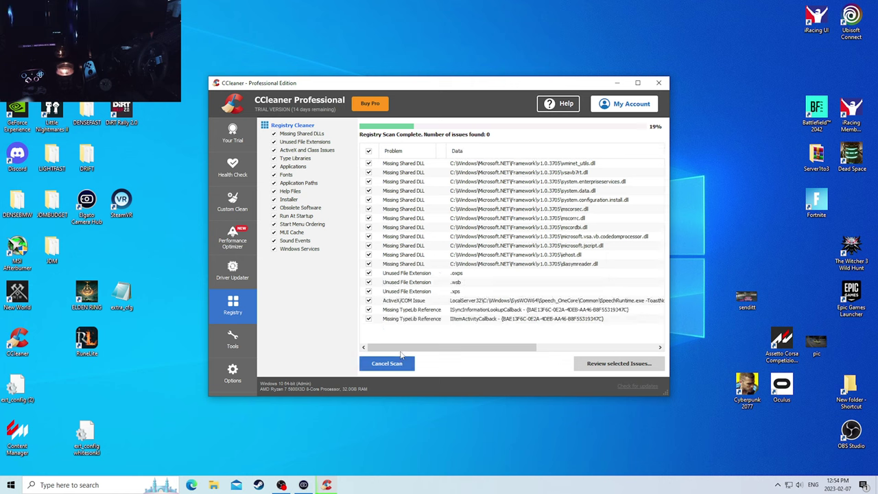
click(603, 363)
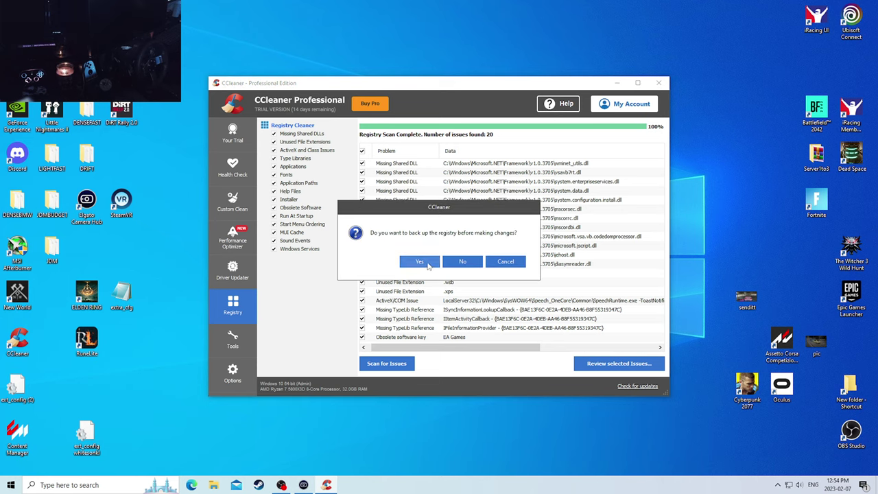
click(420, 261)
click(450, 283)
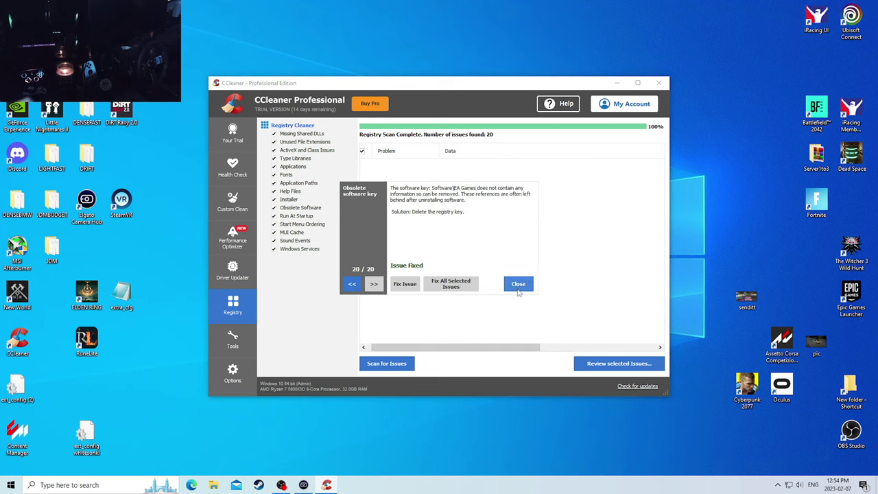
click(518, 289)
click(401, 363)
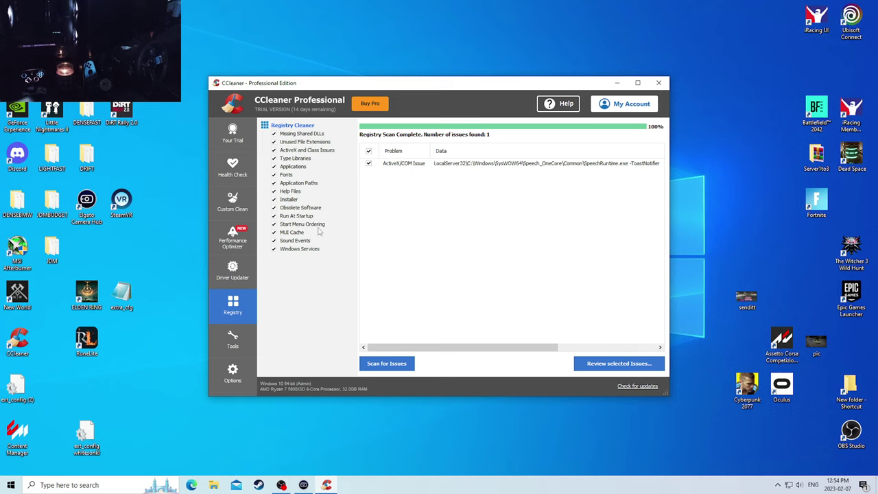
click(658, 83)
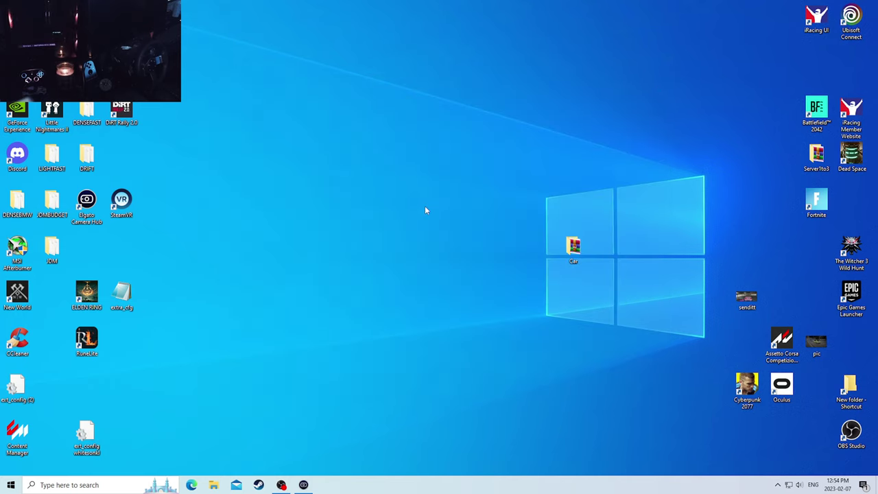
- Disable CCleaner as a startup app in Task Manager and close it
click(867, 360)
right_click(507, 486)
click(527, 447)
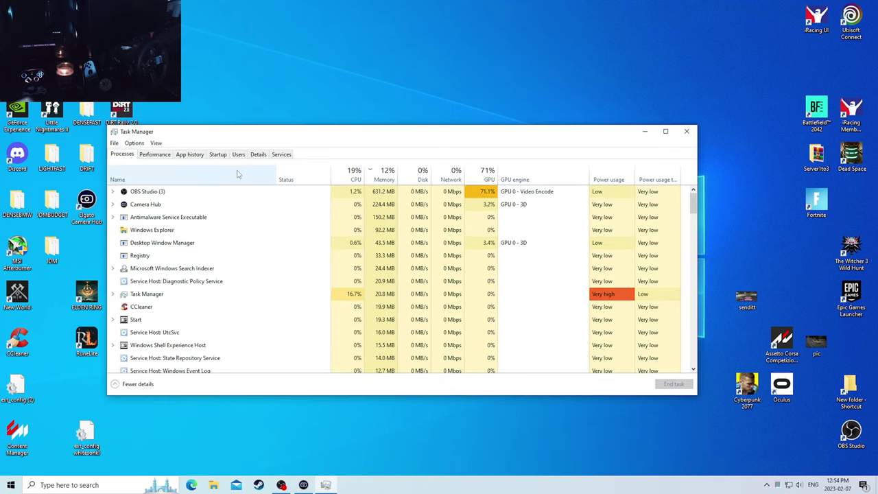
click(217, 155)
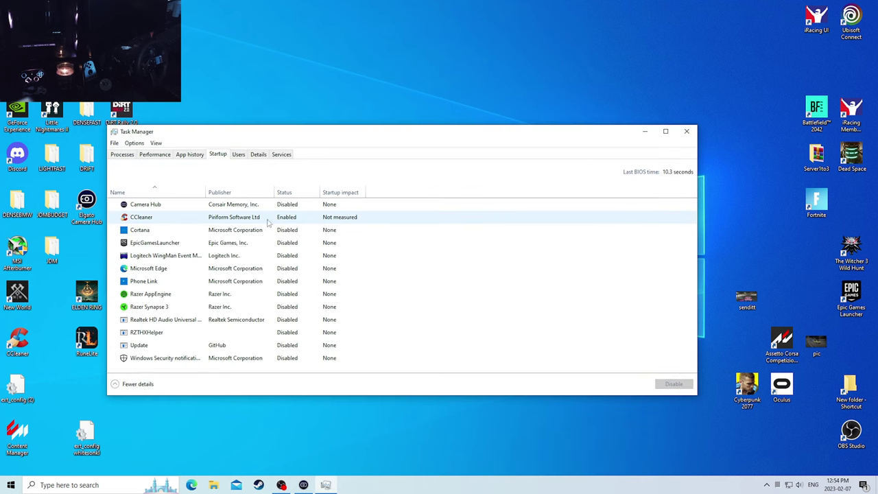
right_click(285, 220)
click(303, 225)
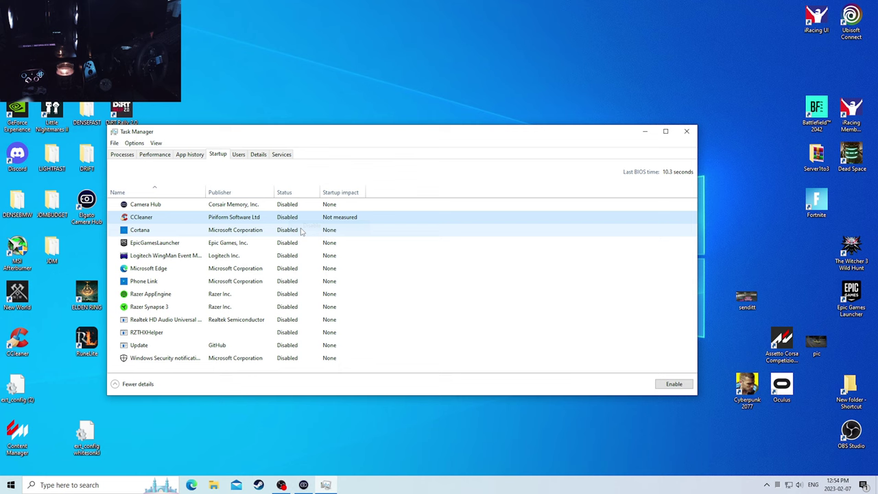
click(686, 131)
- Open System Configuration through msconfig, examine the services with all Microsoft services hidden, and close it
click(103, 485)
text(msconf)
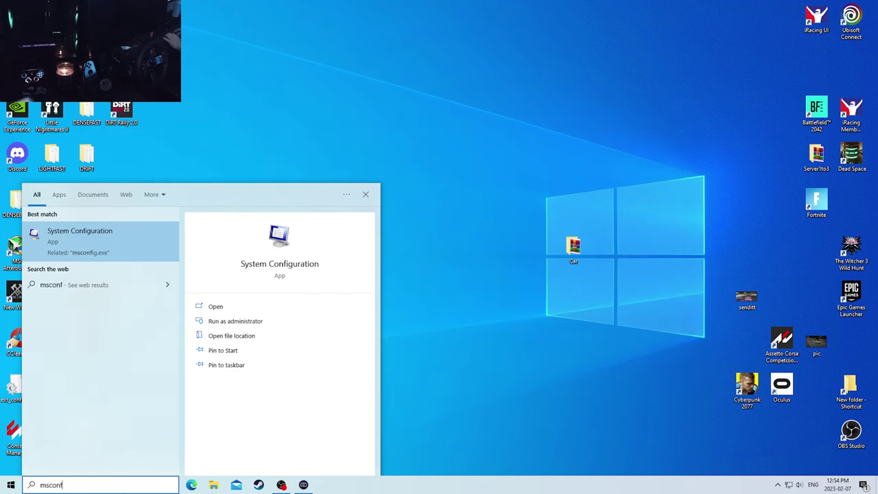
text(ig)
click(134, 243)
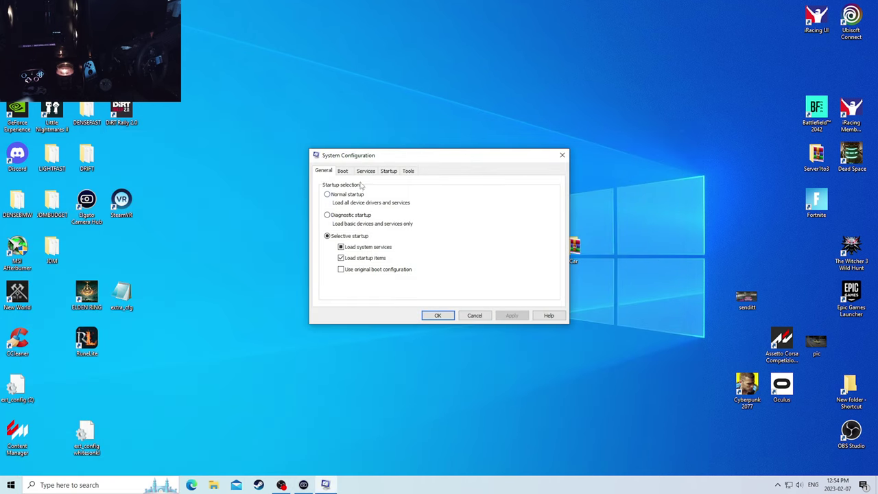
click(365, 171)
click(323, 299)
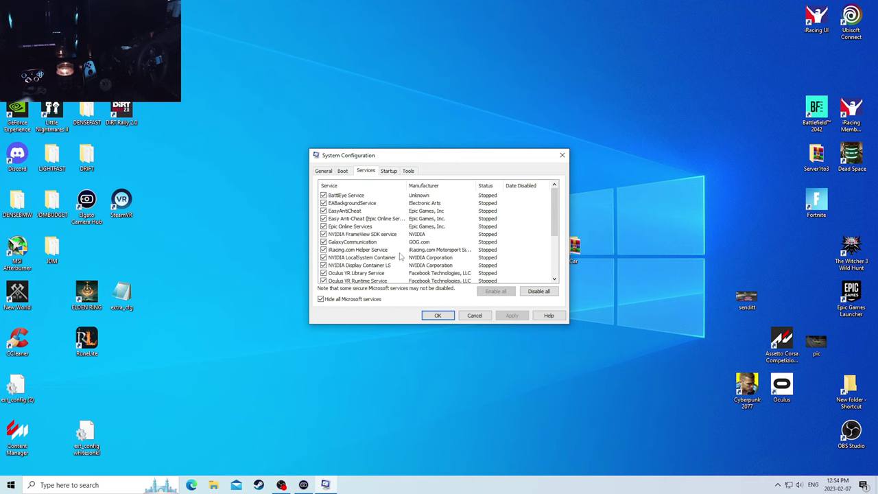
scroll(382, 251, down, 4)
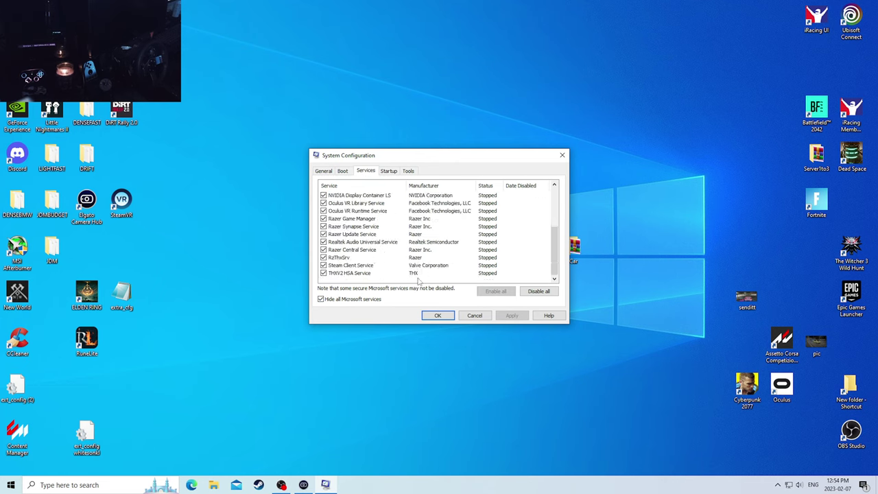
scroll(419, 277, up, 3)
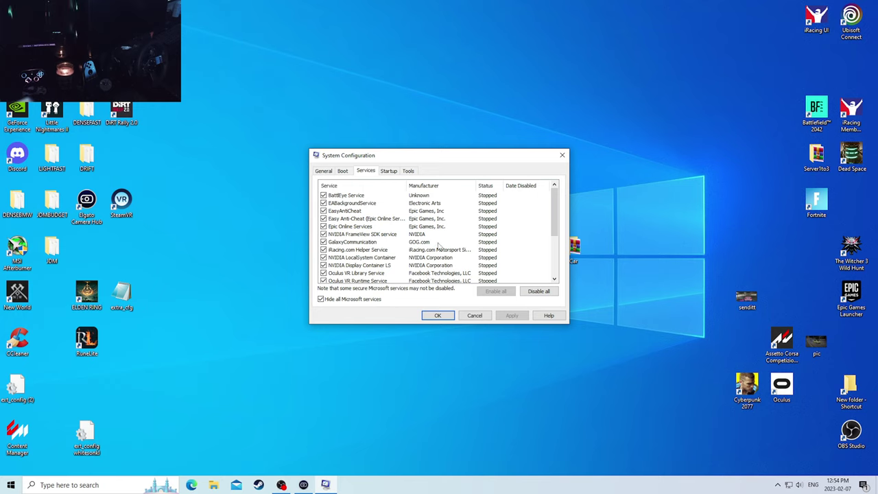
scroll(439, 233, down, 2)
scroll(440, 229, up, 2)
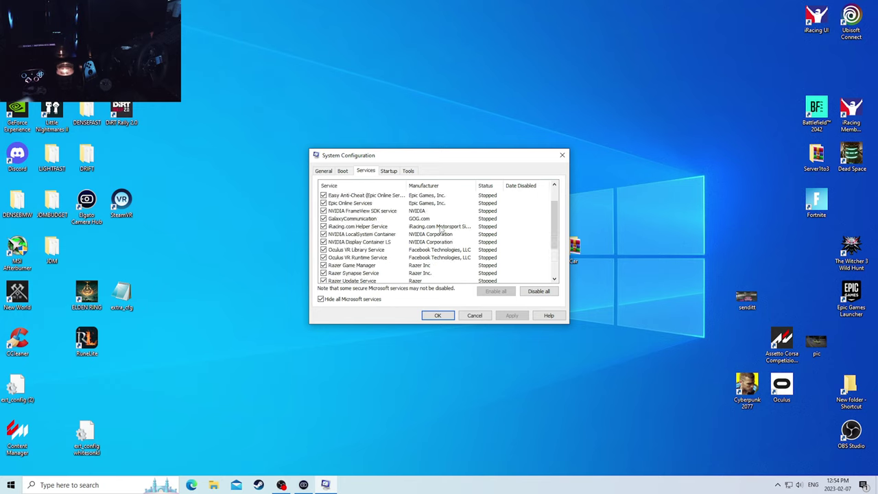
click(561, 156)
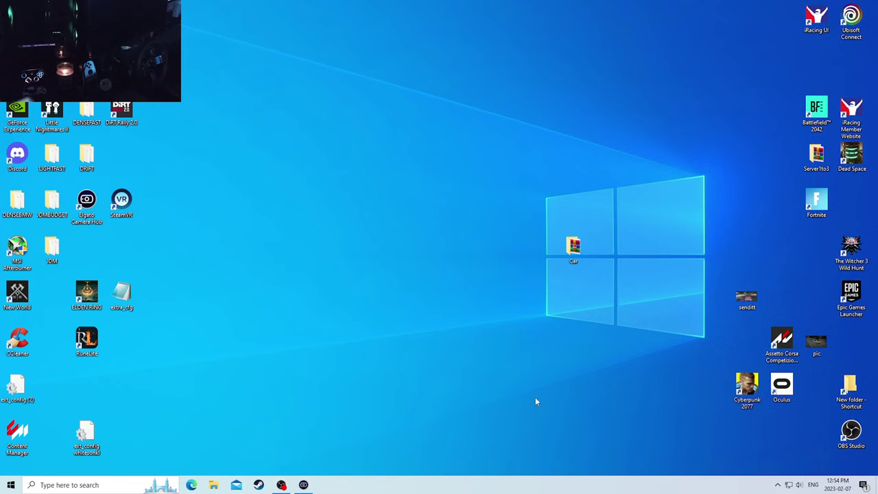
- Reopen Task Manager and look through its process details, users, services and performance views
right_click(509, 488)
click(535, 445)
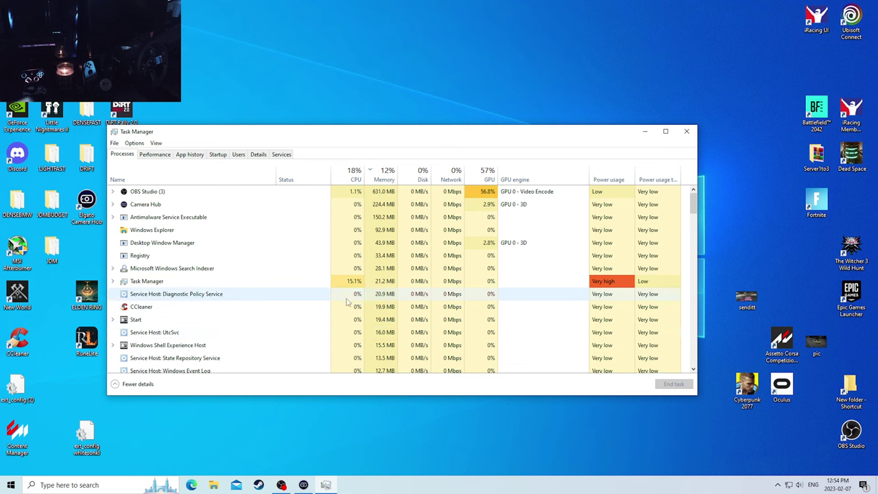
click(238, 155)
click(258, 155)
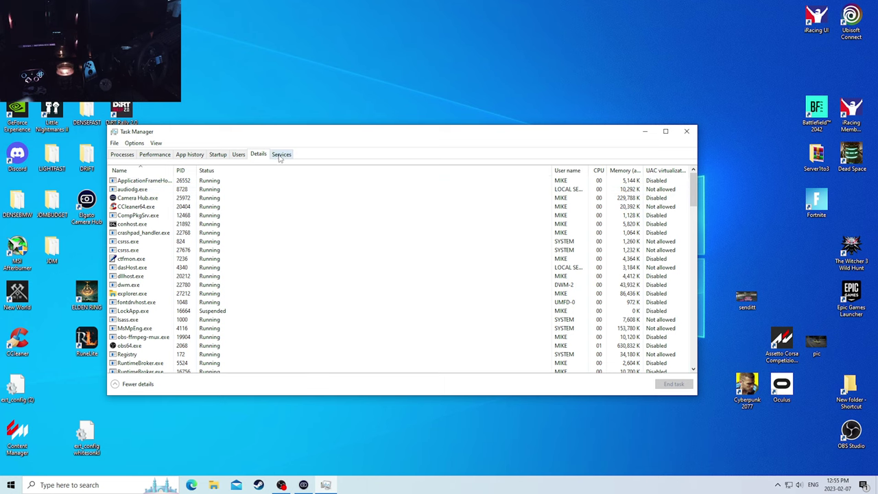
click(281, 156)
drag(266, 135, 274, 143)
click(269, 165)
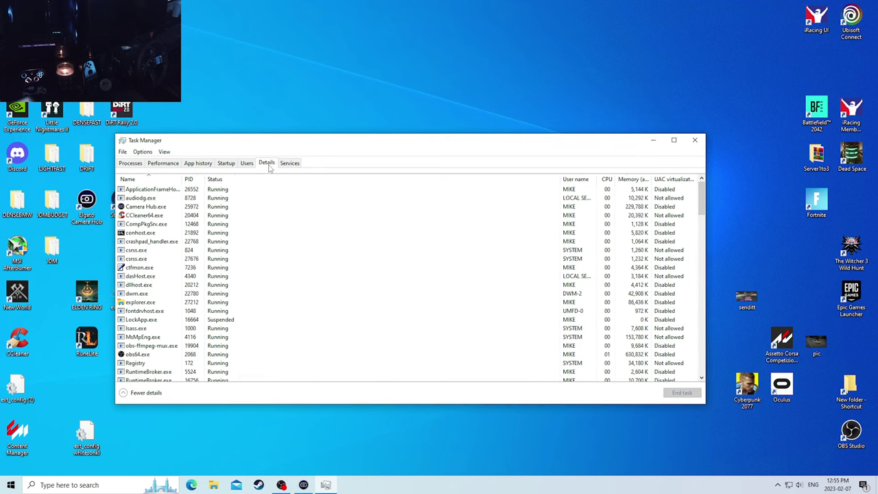
click(290, 164)
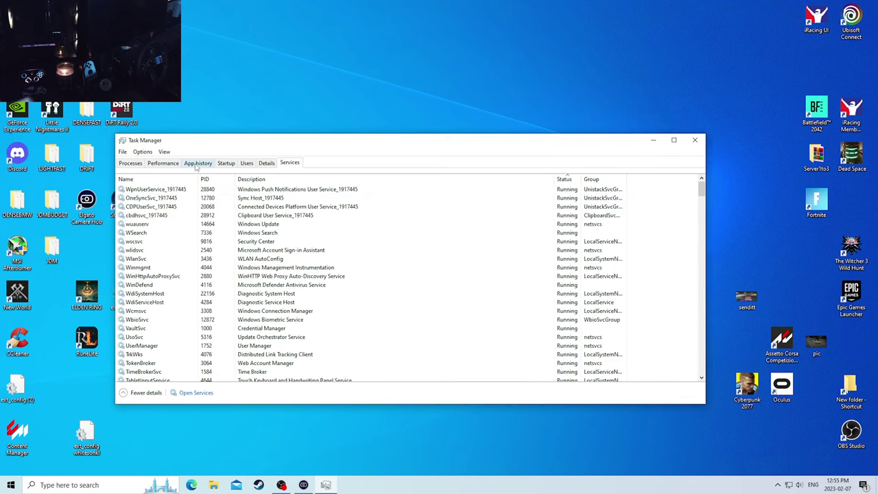
click(173, 165)
- End the running CCleaner64.exe process from the detailed process list and confirm
click(266, 165)
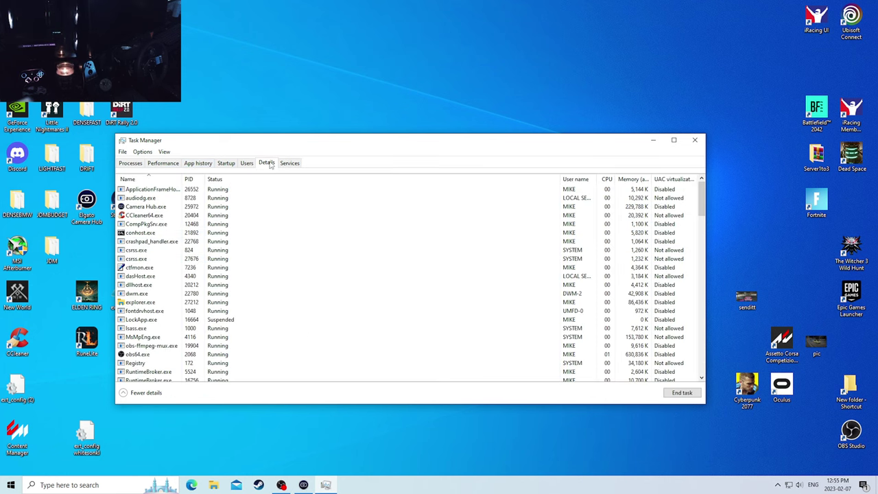
click(155, 215)
right_click(155, 215)
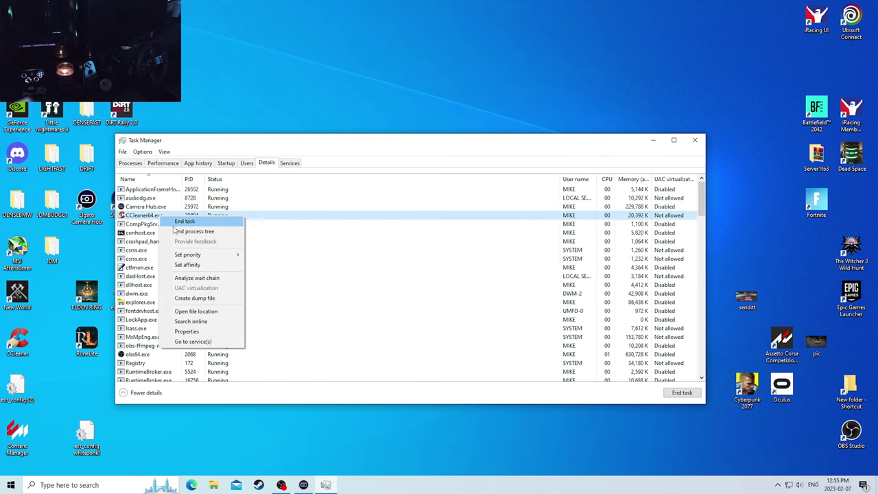
click(176, 223)
click(452, 256)
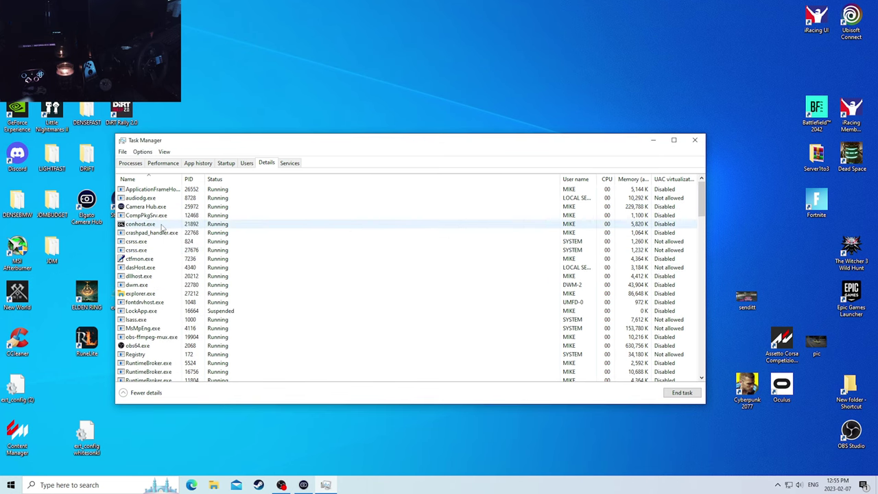
- Examine the remaining processes in the detailed list and the main process overview
scroll(163, 226, down, 3)
scroll(163, 226, down, 10)
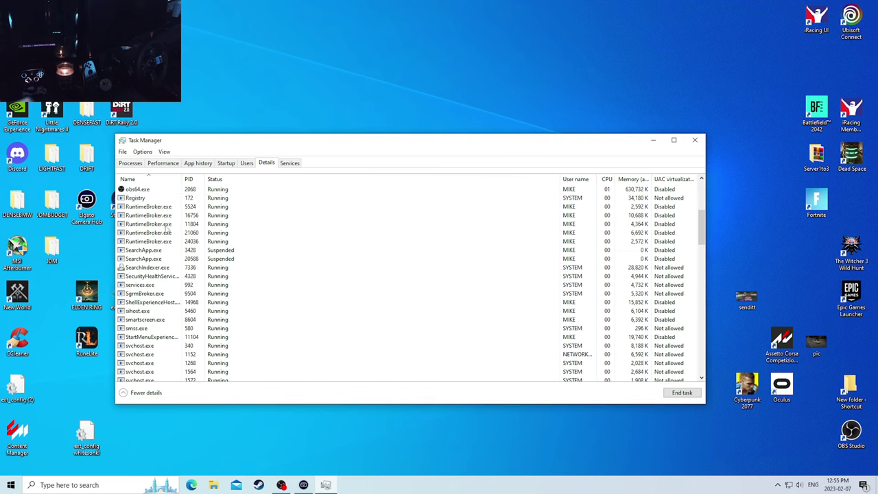
click(130, 163)
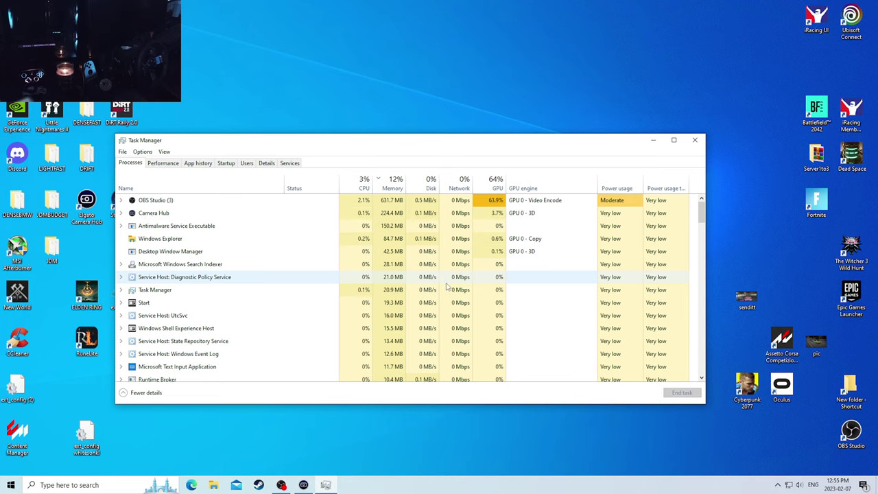
- Search Windows for discord and launch Discord
click(123, 482)
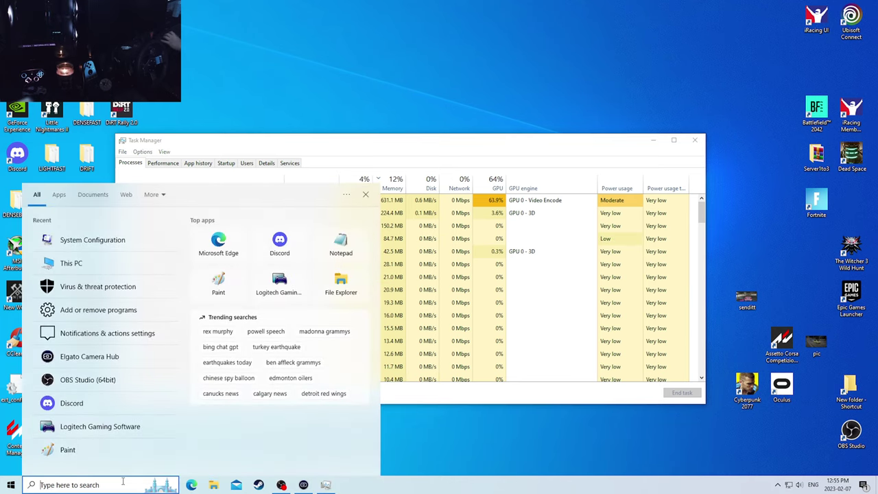
text(discord)
click(84, 230)
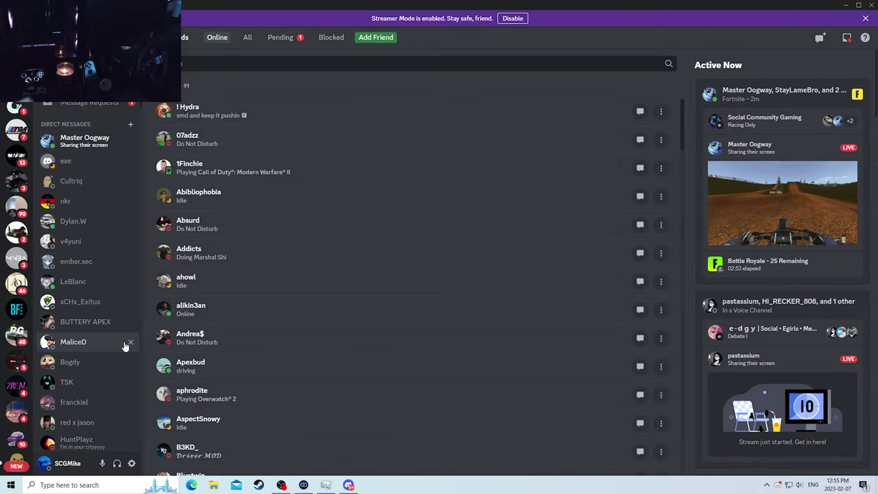
click(132, 463)
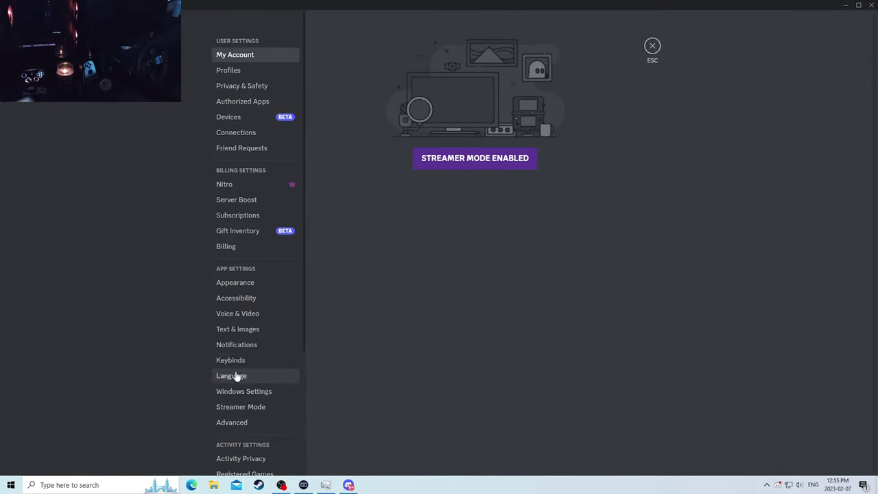
scroll(258, 315, down, 3)
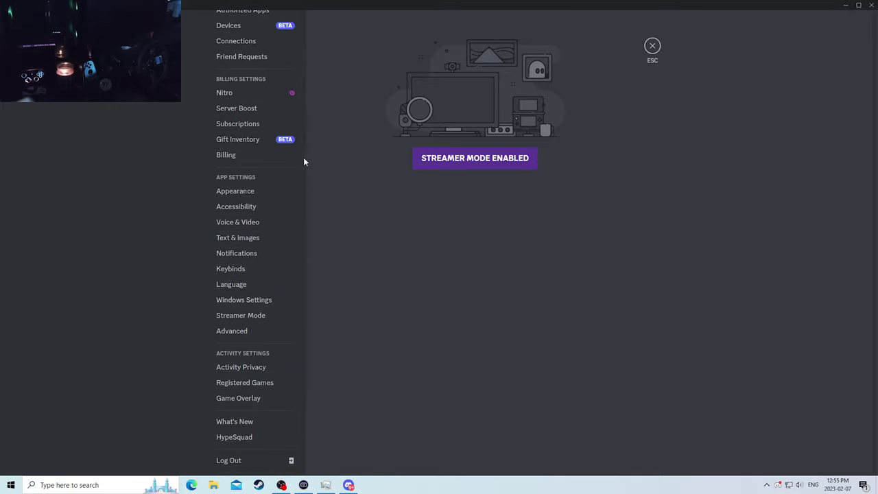
click(654, 47)
- Turn off Hardware Acceleration in Discord's advanced user settings, confirm the change, and minimize Discord while it restarts
click(133, 463)
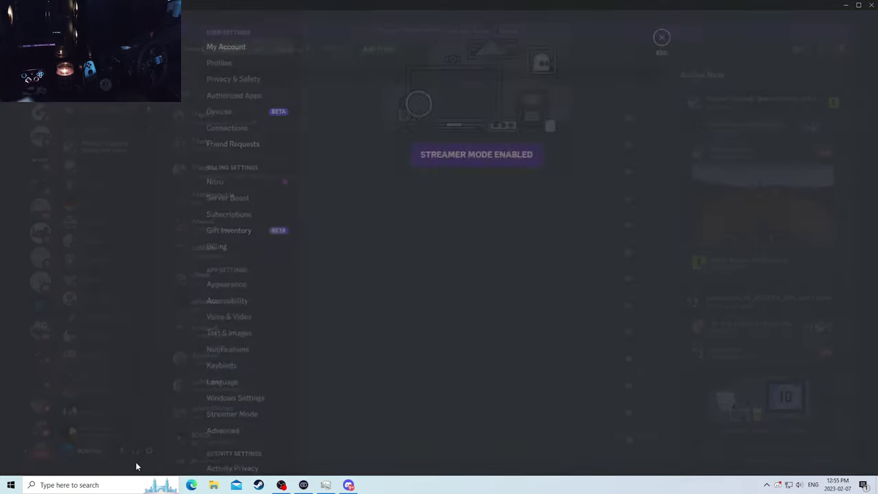
scroll(251, 422, down, 5)
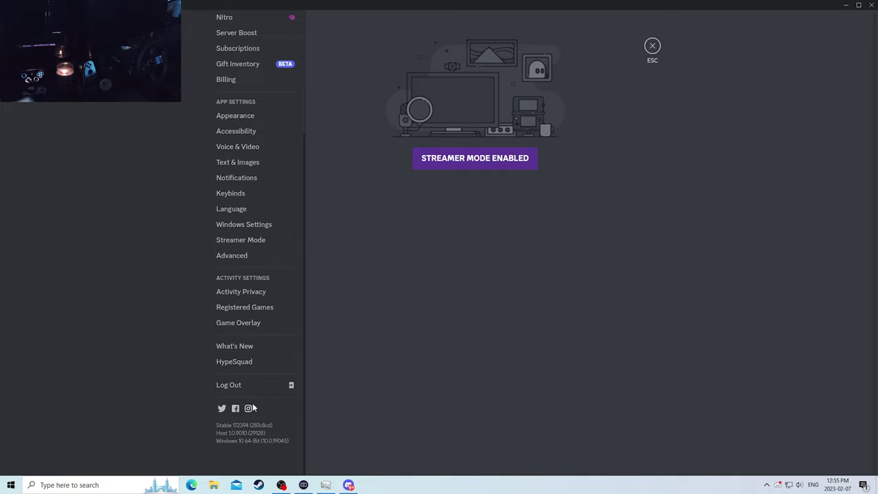
scroll(254, 319, up, 4)
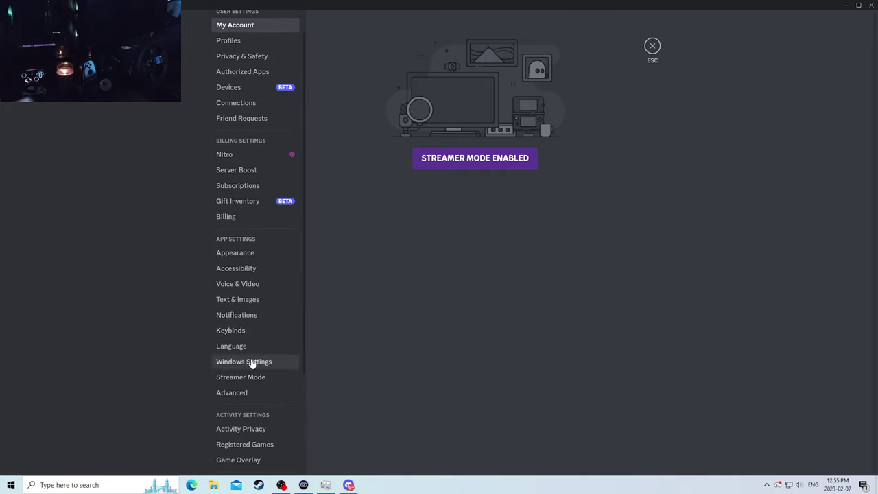
click(249, 392)
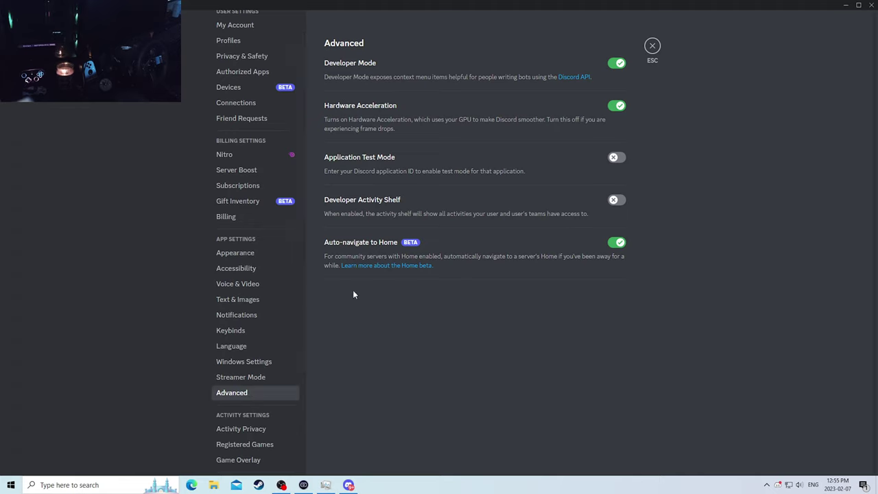
click(618, 108)
click(515, 272)
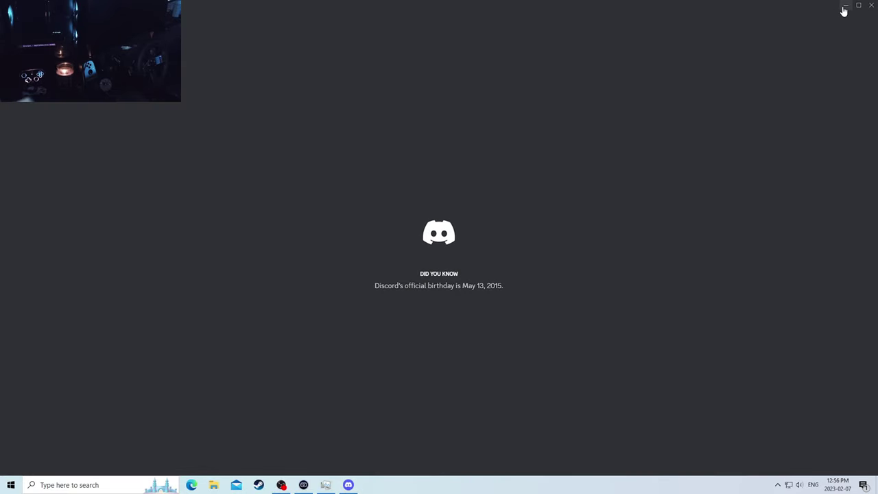
click(844, 11)
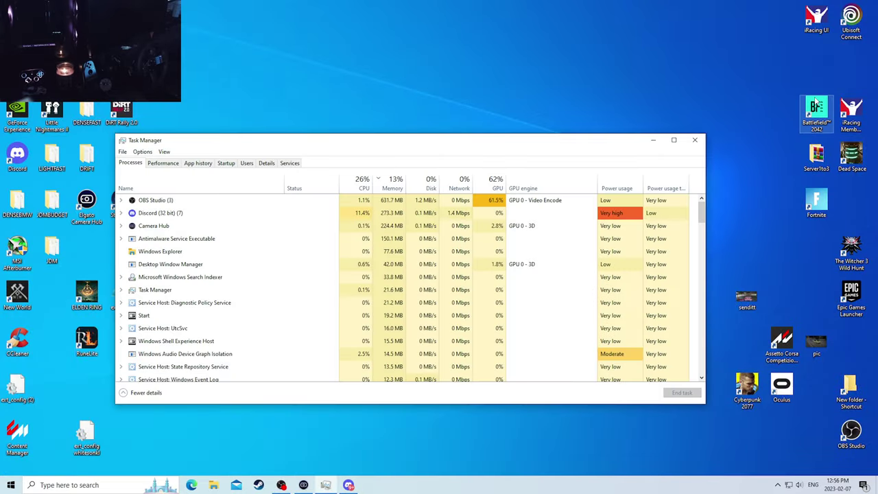
- Search Windows for power, check the selected plan through the additional power settings of Power & sleep, and close both windows
click(100, 485)
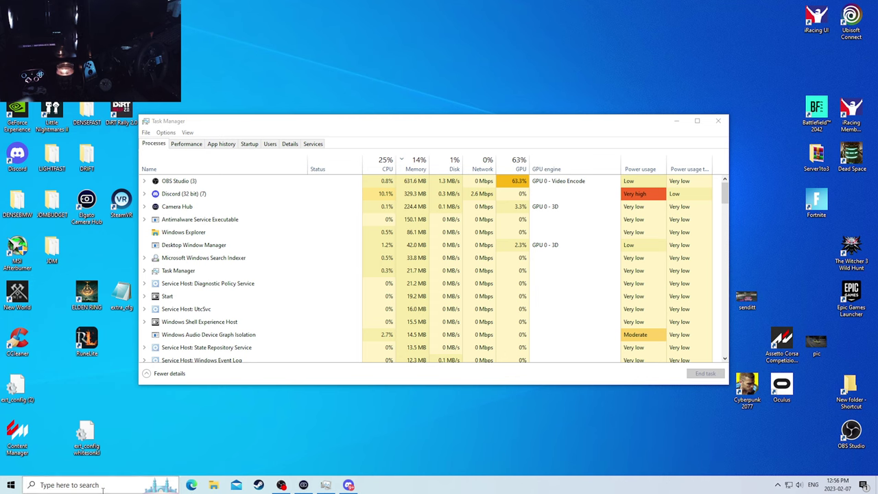
text(power)
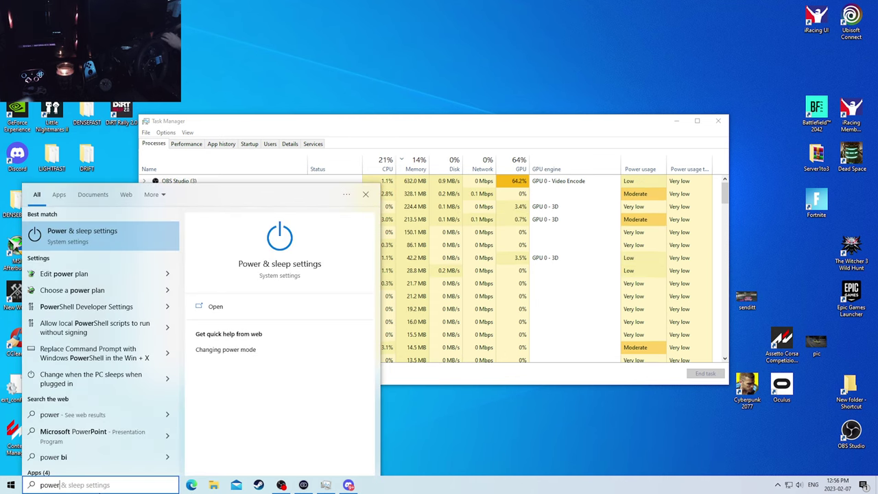
click(135, 245)
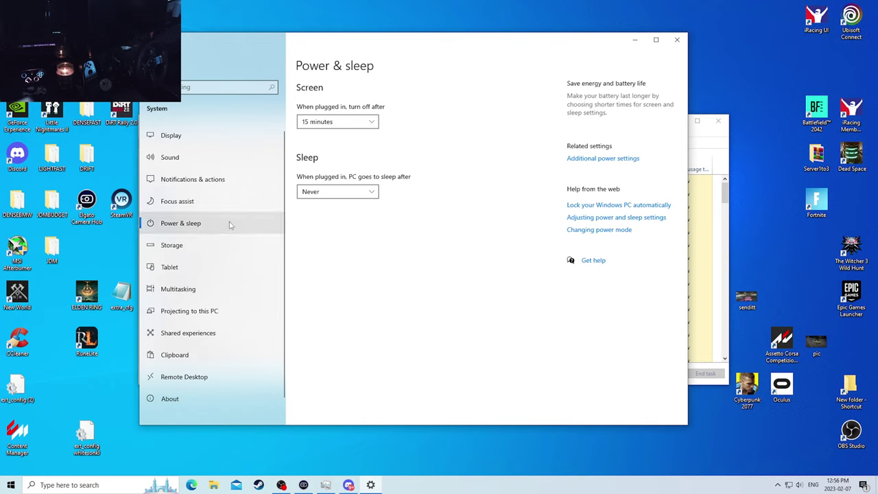
scroll(211, 257, down, 1)
scroll(207, 262, up, 1)
click(611, 160)
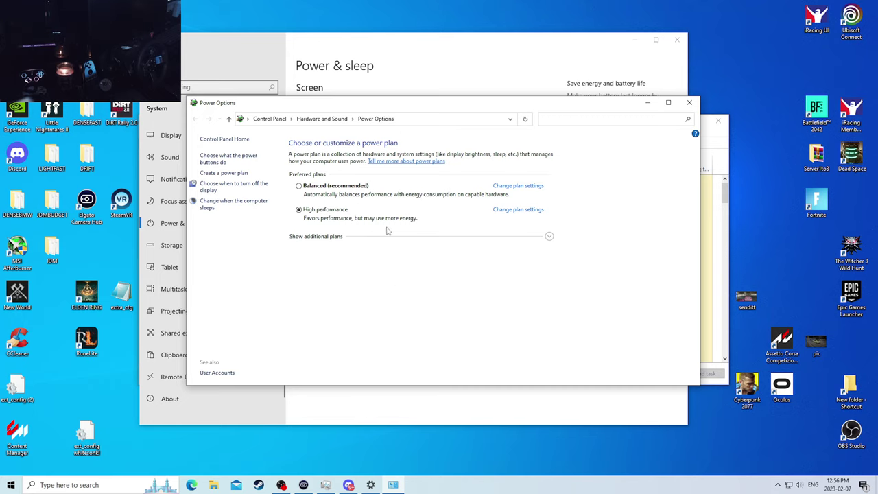
click(689, 102)
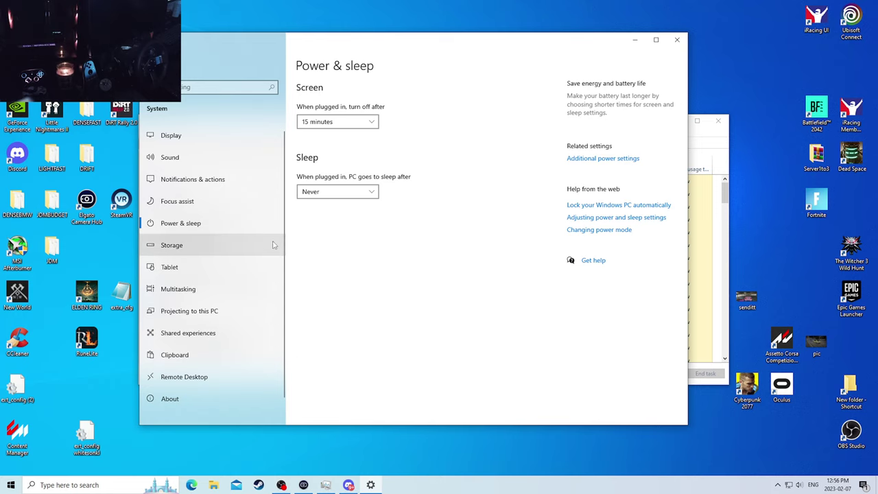
click(676, 39)
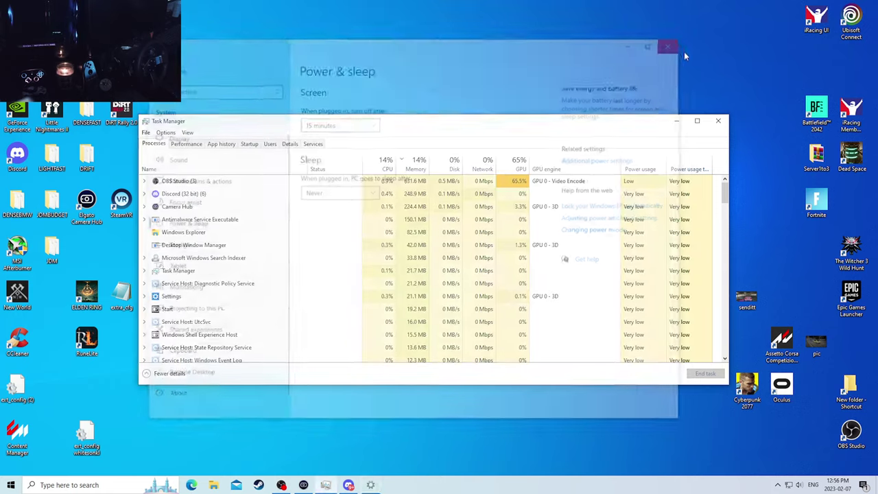
- Reposition the Task Manager window on the desktop and close it
drag(525, 130, 499, 129)
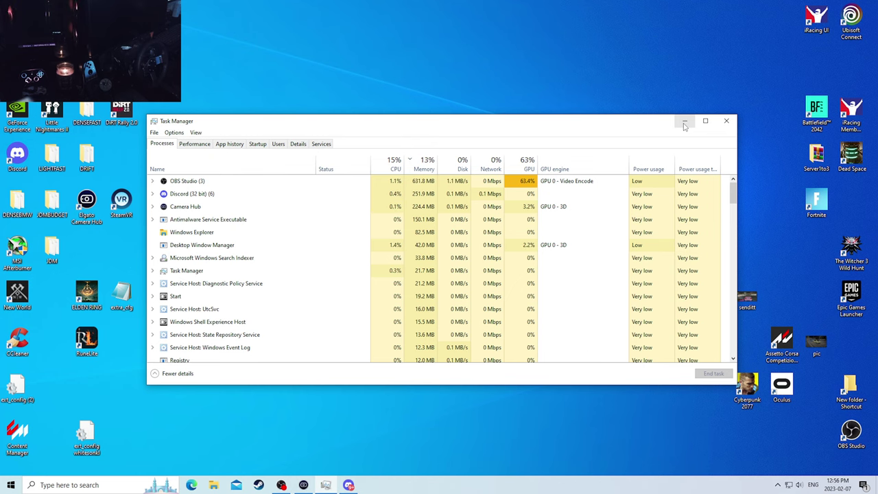
right_click(684, 124)
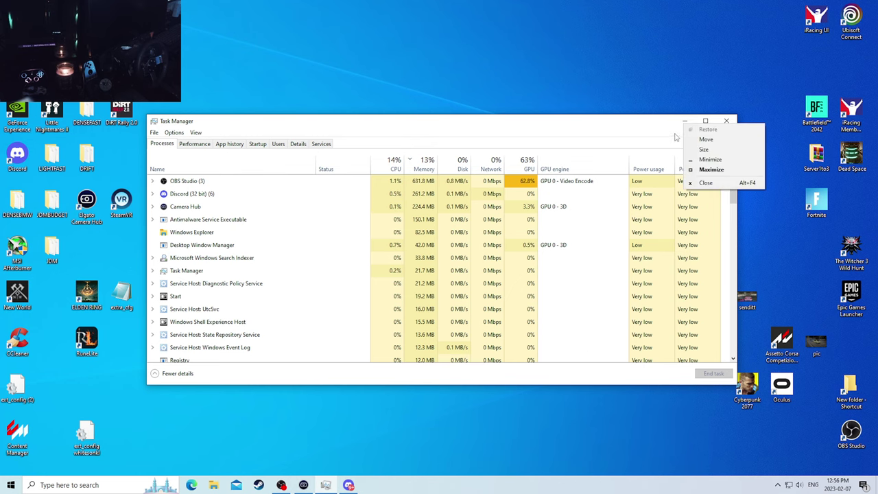
click(652, 126)
drag(653, 125, 628, 154)
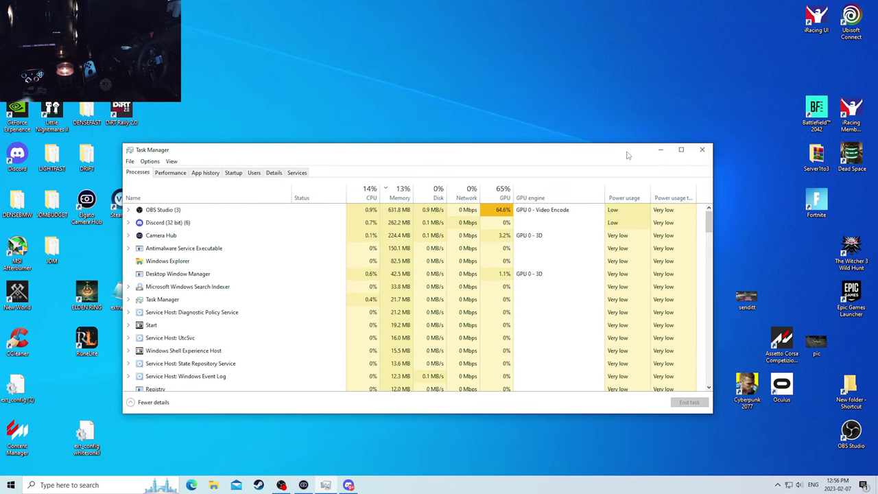
click(701, 153)
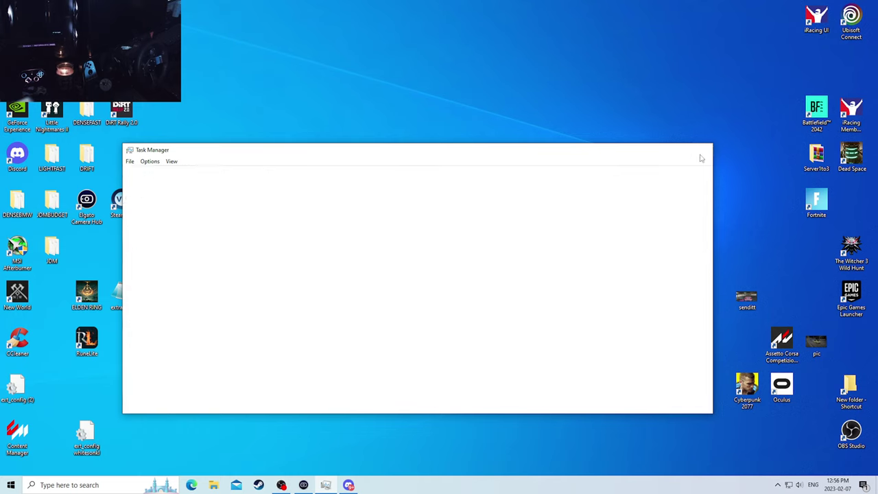